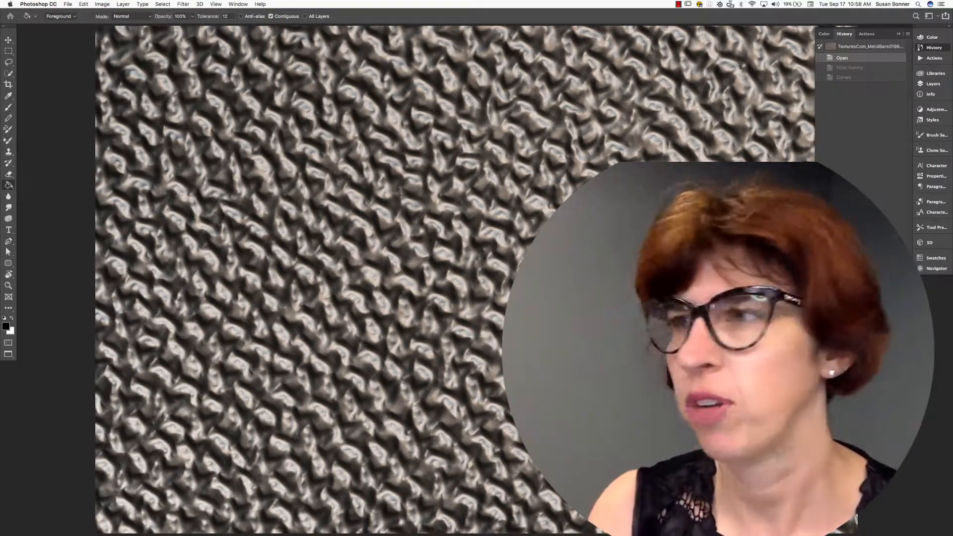
Switch to the browser with the MetalBare0196 texture page, reposition its window and enlarge it
click(148, 365)
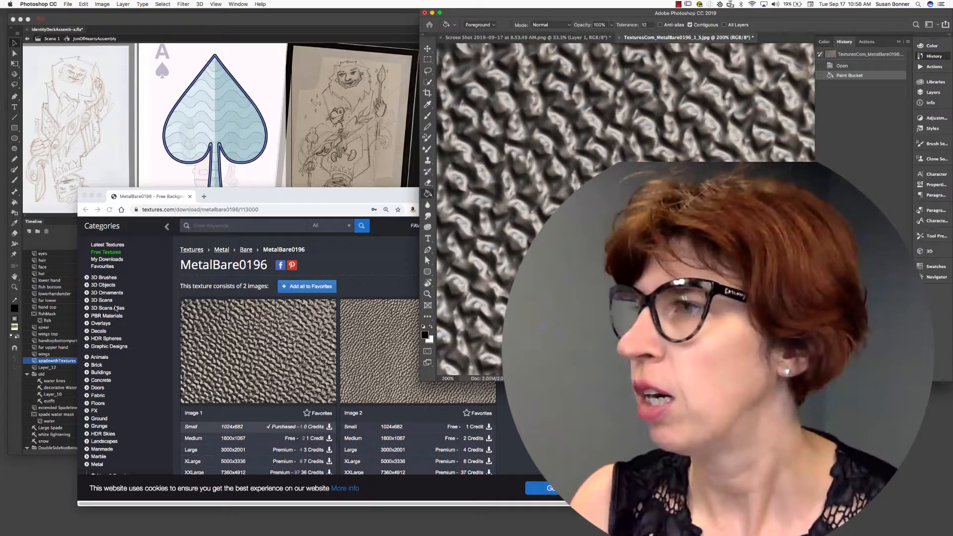
drag(247, 197, 211, 50)
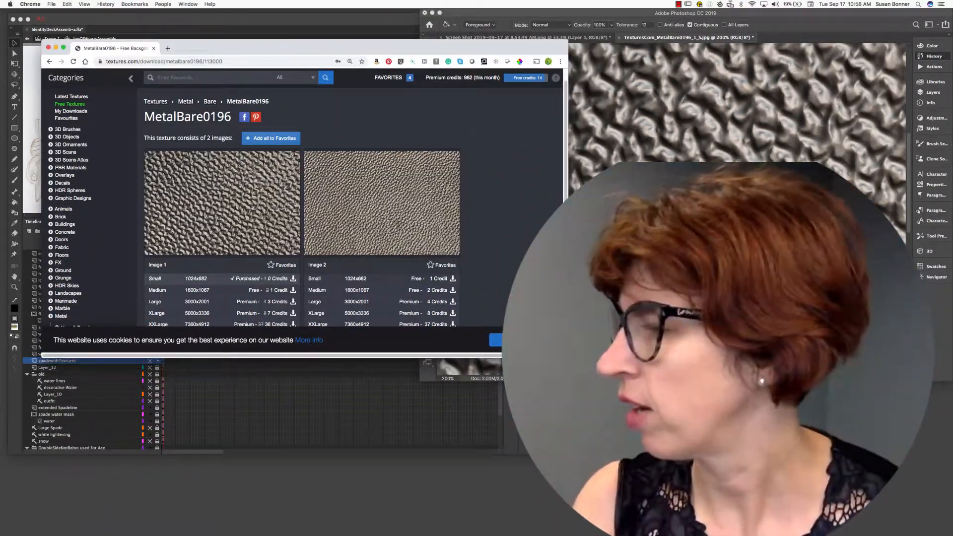
drag(567, 356, 619, 498)
scroll(143, 149, up, 2)
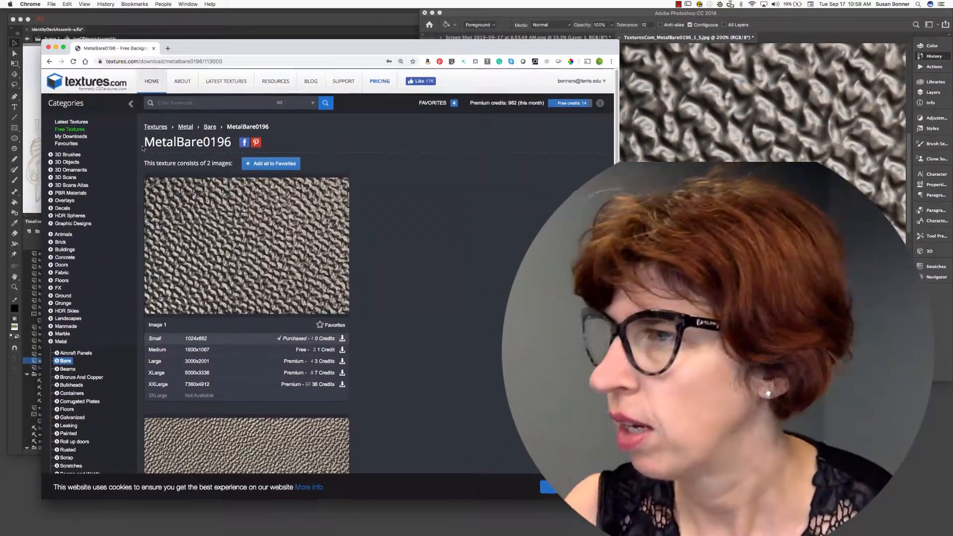
Open the textures.com home page and look through its material and photo texture categories
click(147, 82)
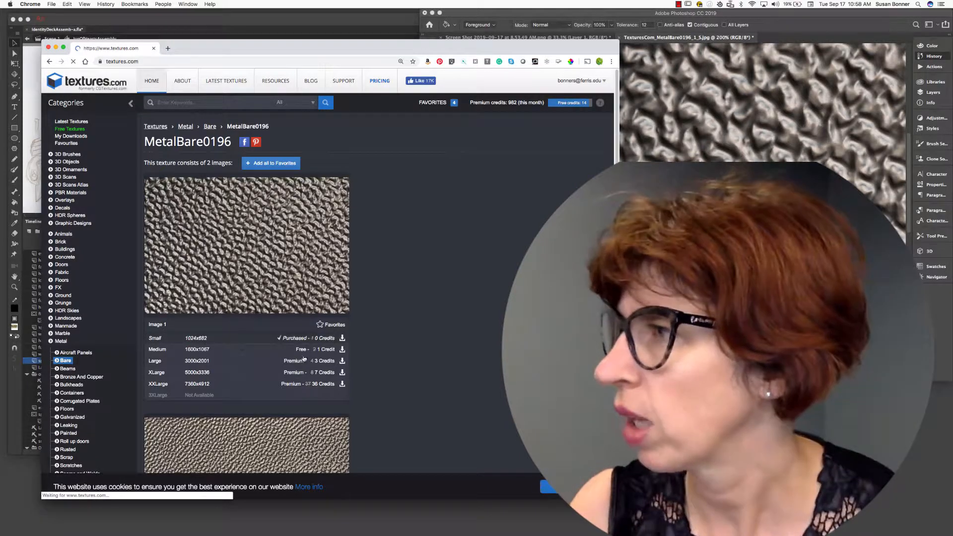
scroll(306, 410, down, 1)
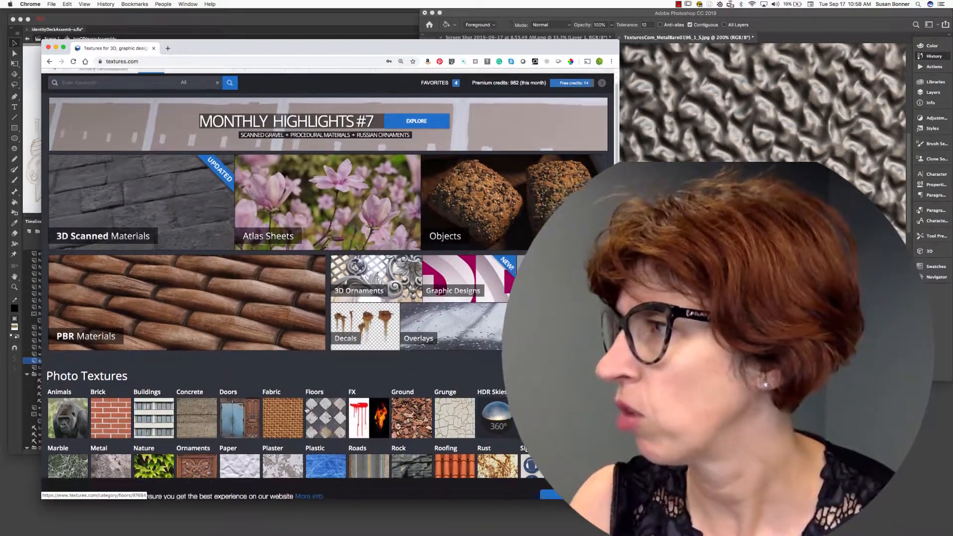
scroll(307, 409, up, 1)
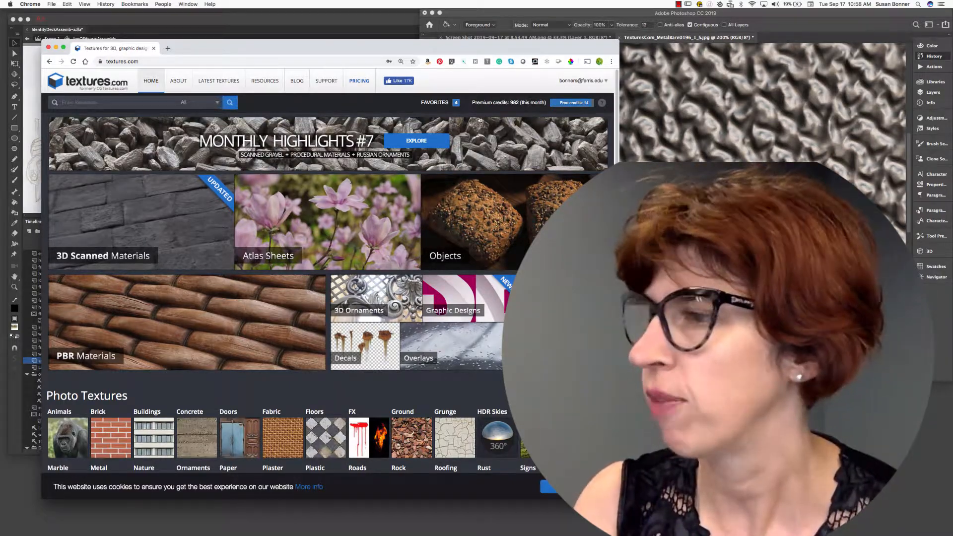
scroll(448, 271, down, 5)
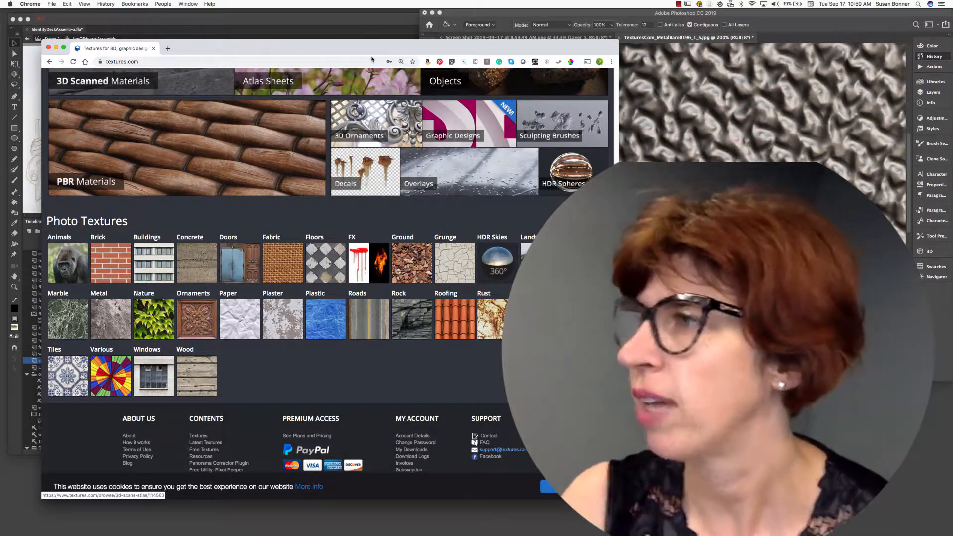
Switch to Animate, make all layers visible, and hide the spadewithTextures layer and the old folder
click(336, 20)
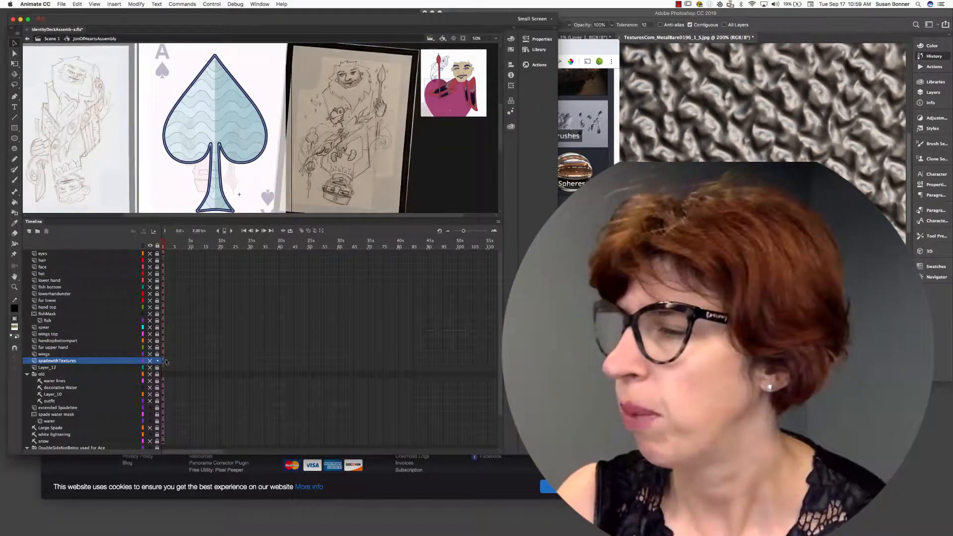
click(150, 246)
click(150, 246)
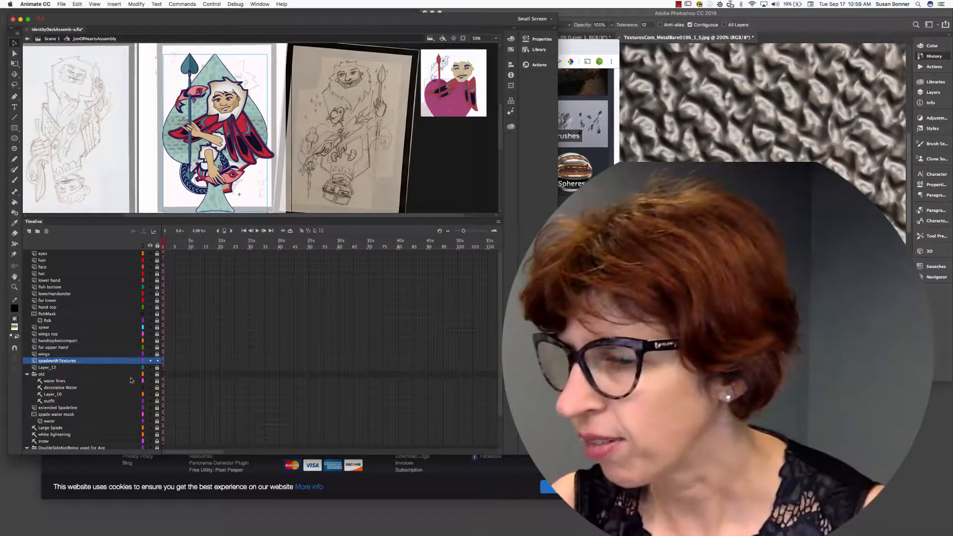
click(151, 361)
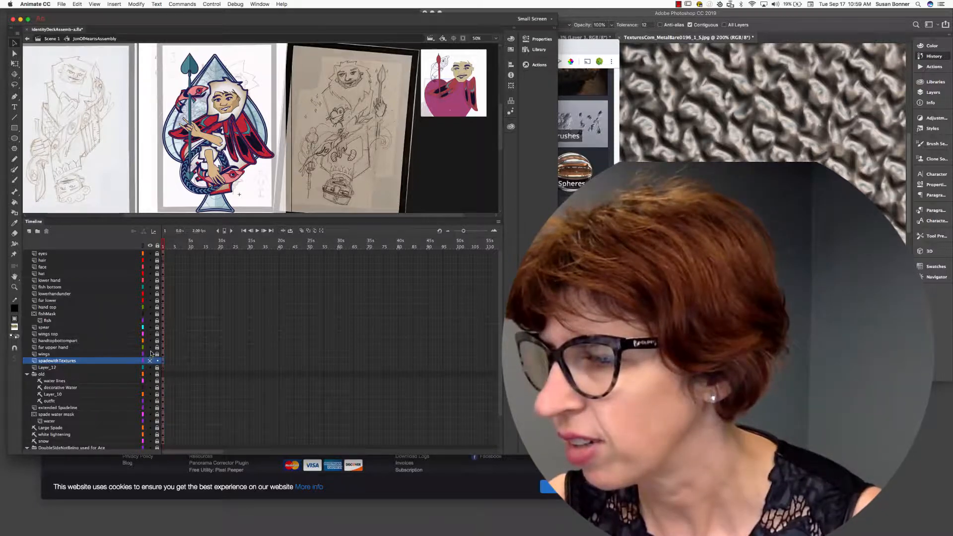
click(150, 374)
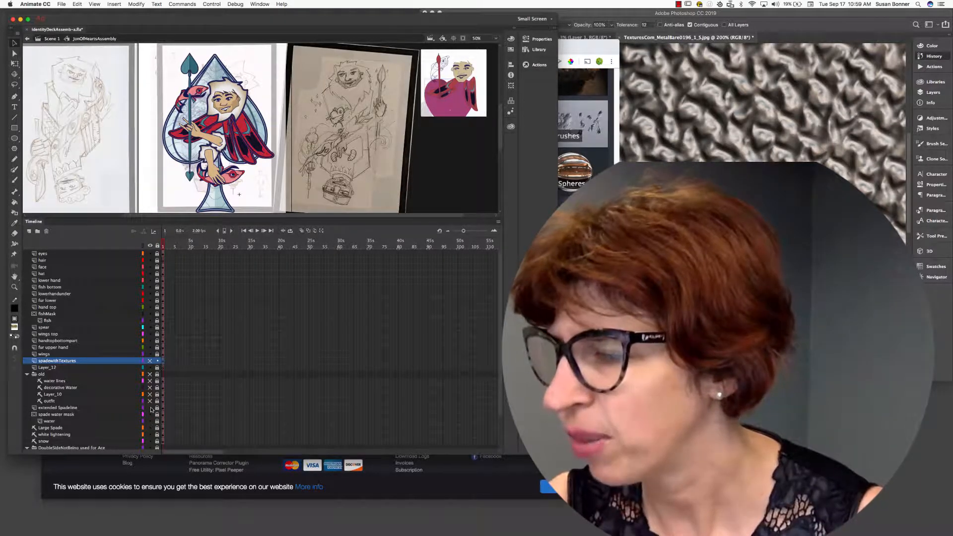
Hide the layers from extended Spadeline down through the DoubleSideNotBeing used for Ace folder
drag(151, 407, 150, 449)
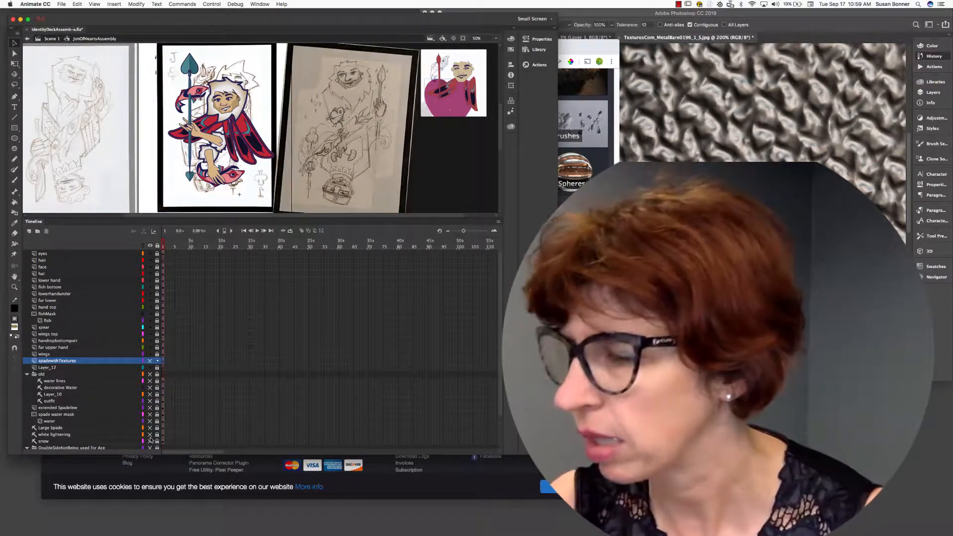
scroll(153, 415, down, 3)
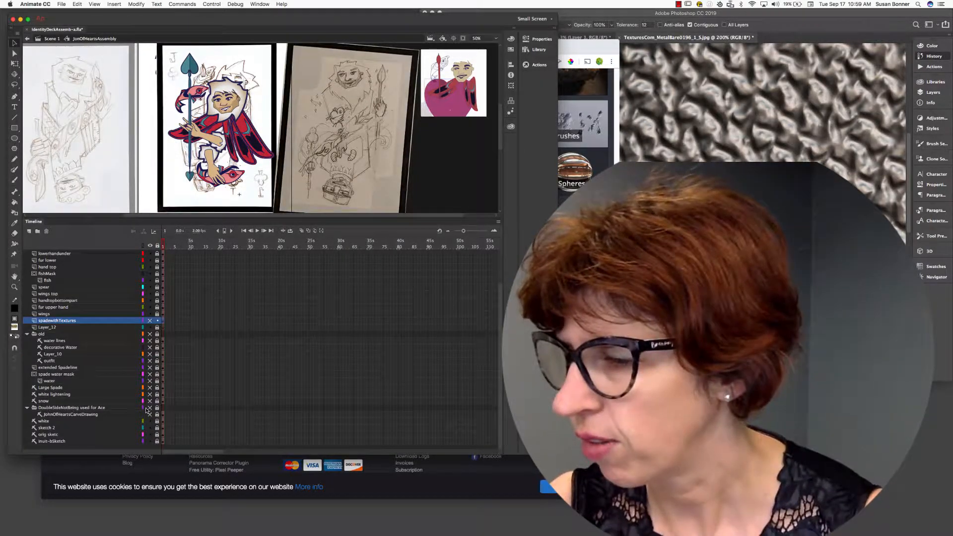
click(150, 409)
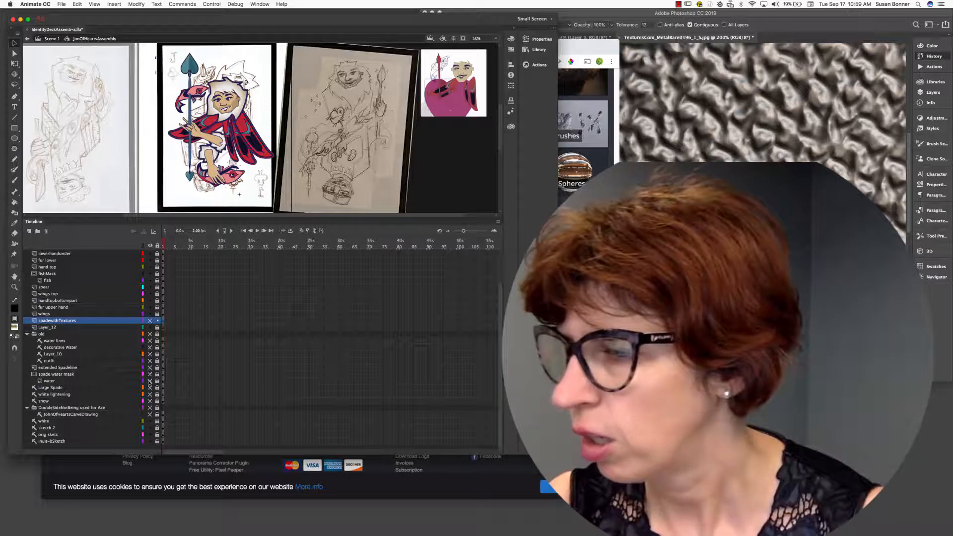
click(149, 335)
click(149, 336)
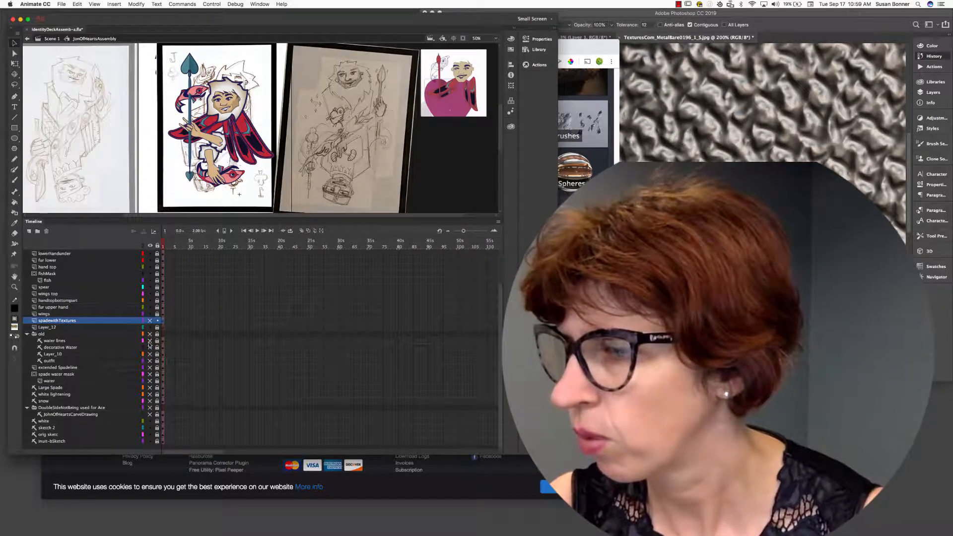
Show the spade water mask, water, Large Spade, white lightening, snow and extended Spadeline layers and the DoubleSideNotBeing used for Ace folder again
click(150, 374)
click(150, 381)
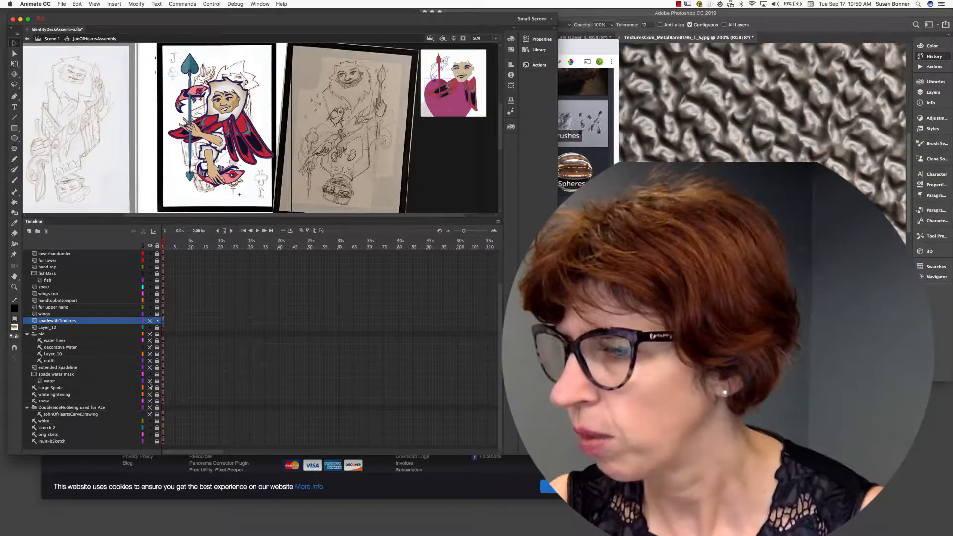
click(150, 387)
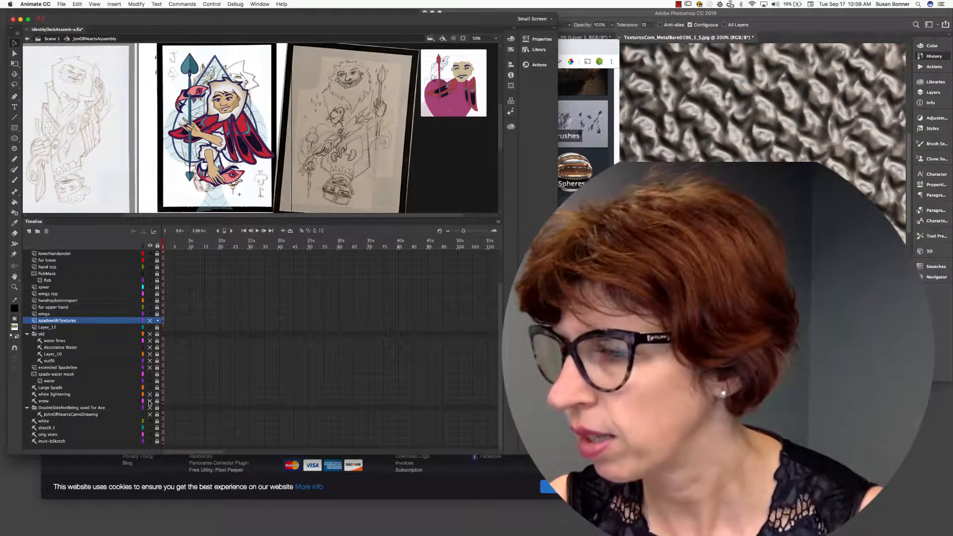
click(150, 394)
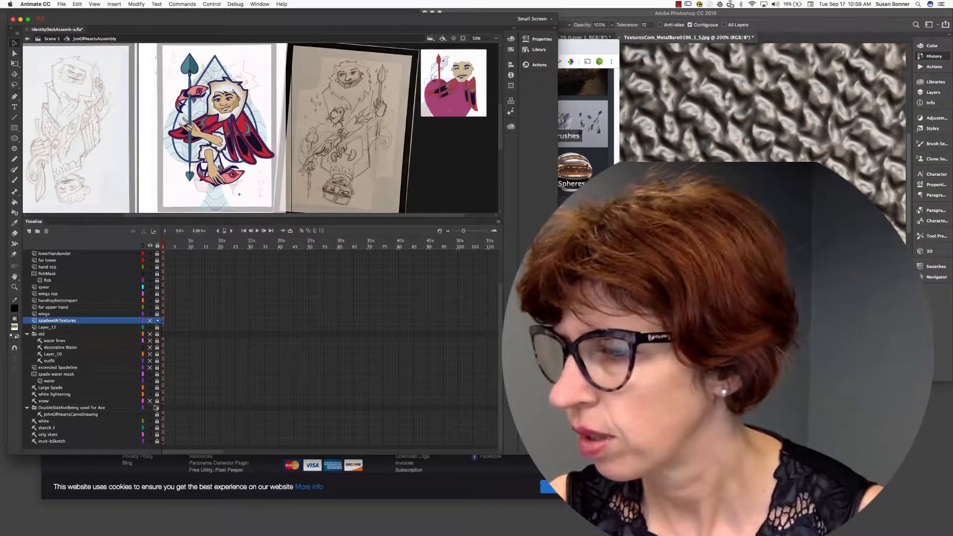
click(150, 400)
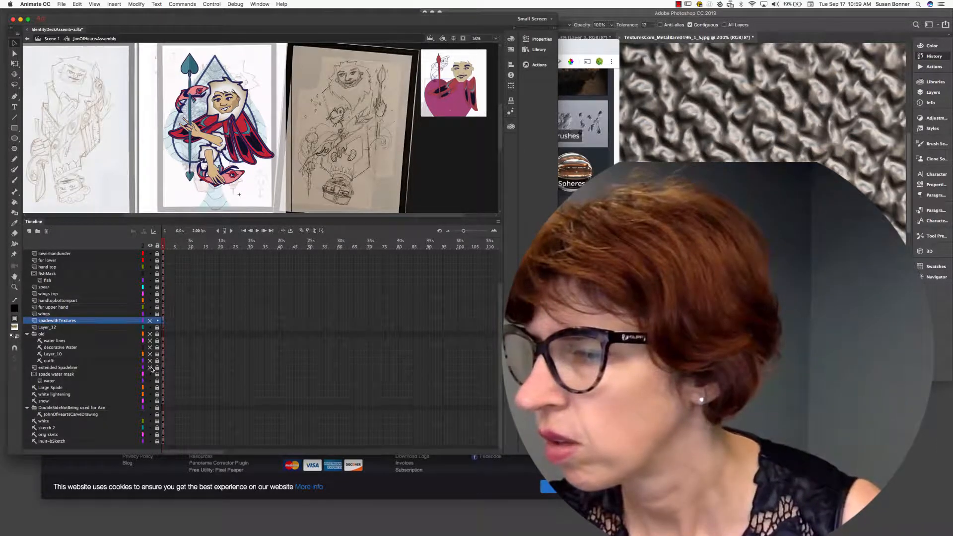
click(150, 367)
click(150, 361)
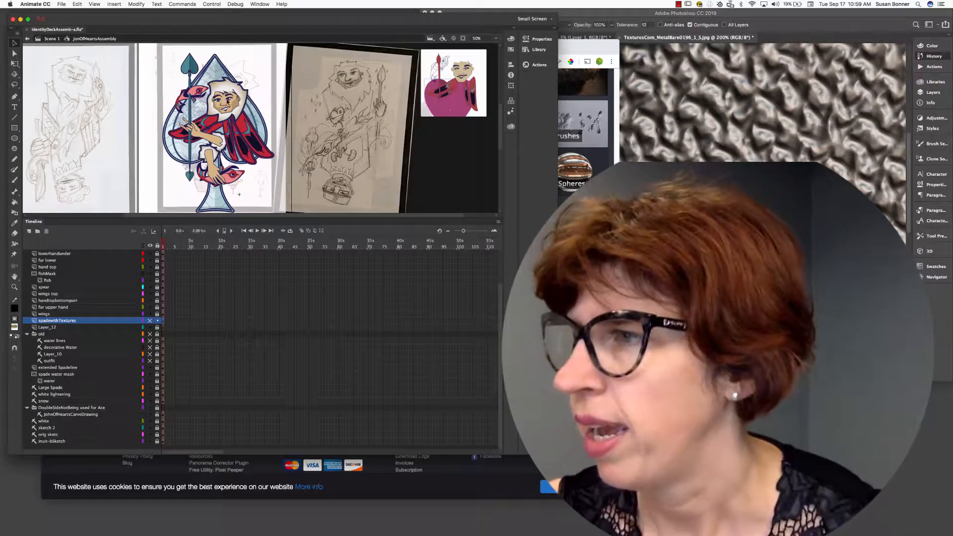
Toggle the wings, handtopbottompart, wings top and fish layers off and back on to examine which artwork each one holds
scroll(141, 377, up, 3)
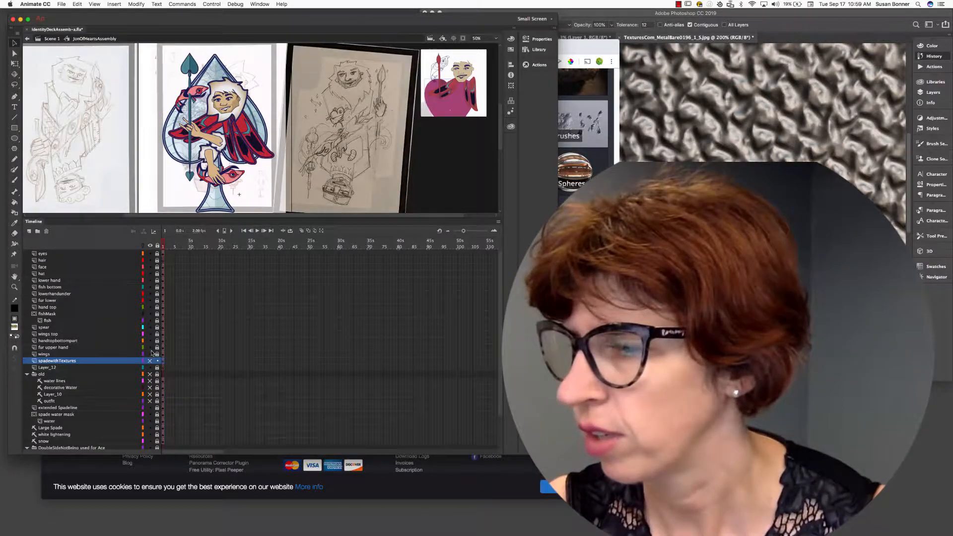
click(150, 354)
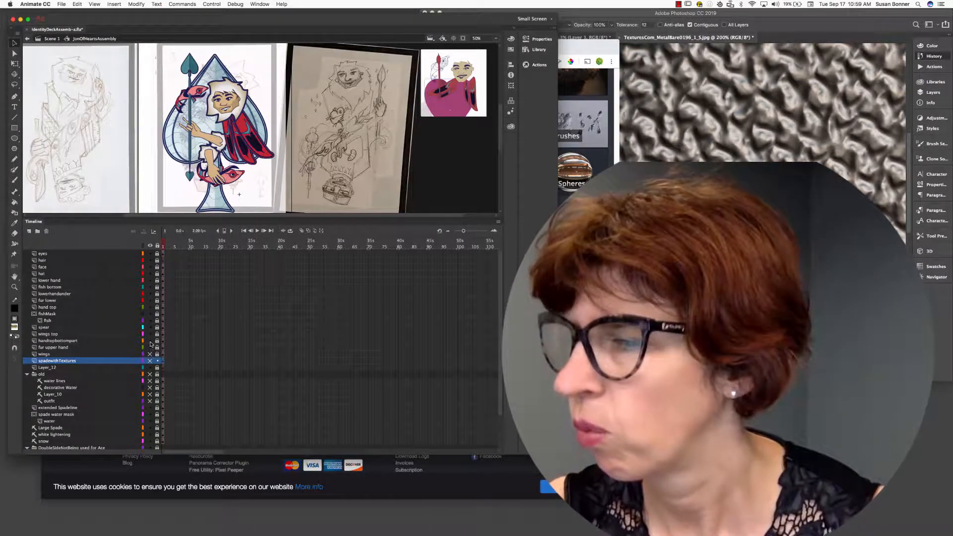
click(151, 341)
click(150, 342)
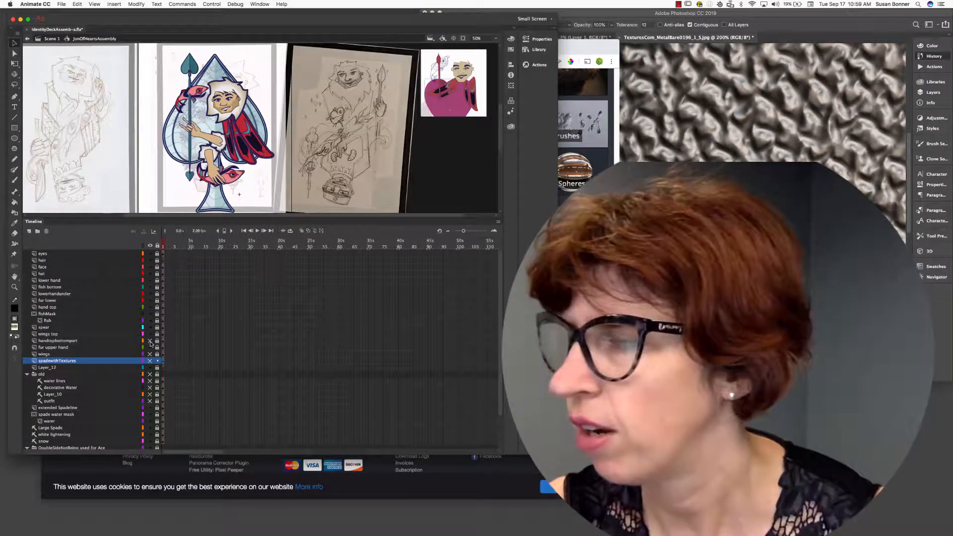
click(151, 341)
click(150, 342)
click(151, 335)
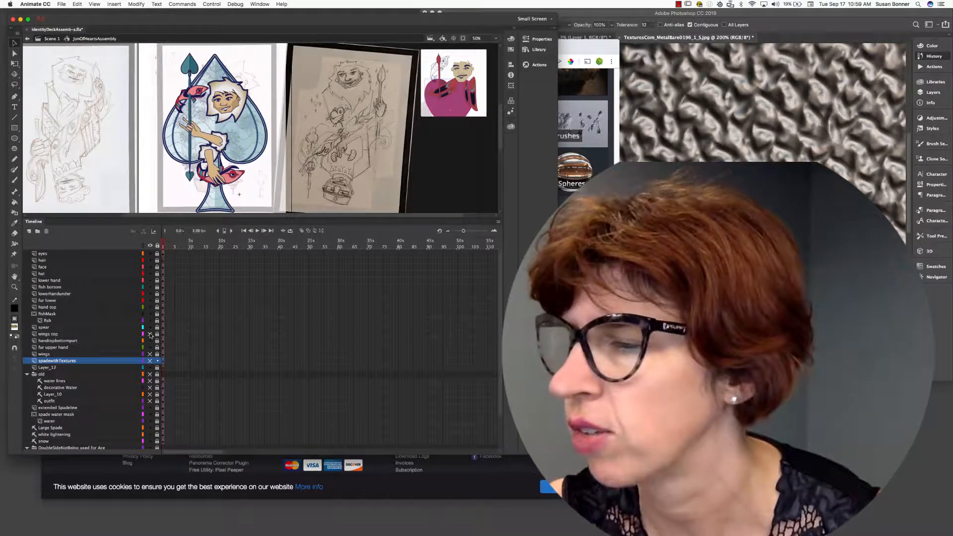
click(150, 320)
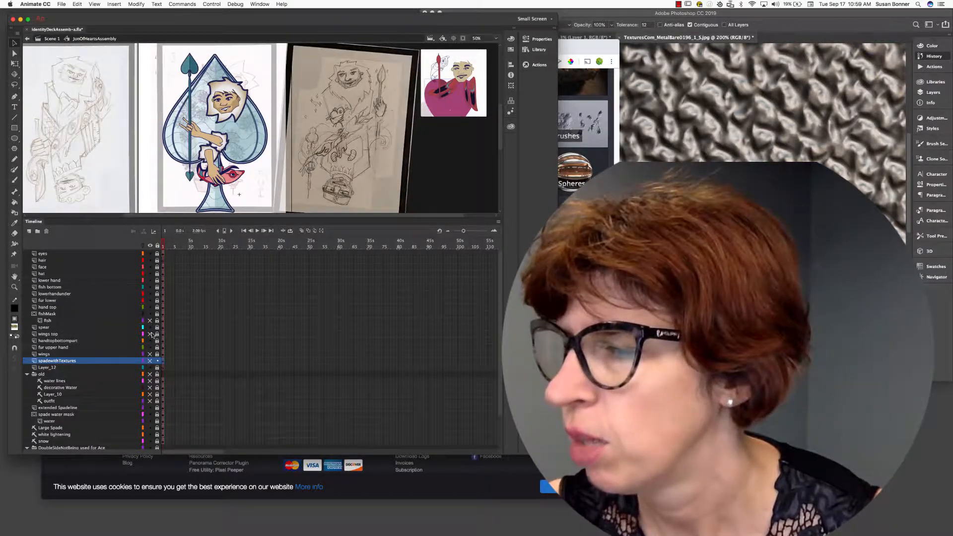
click(150, 334)
click(150, 321)
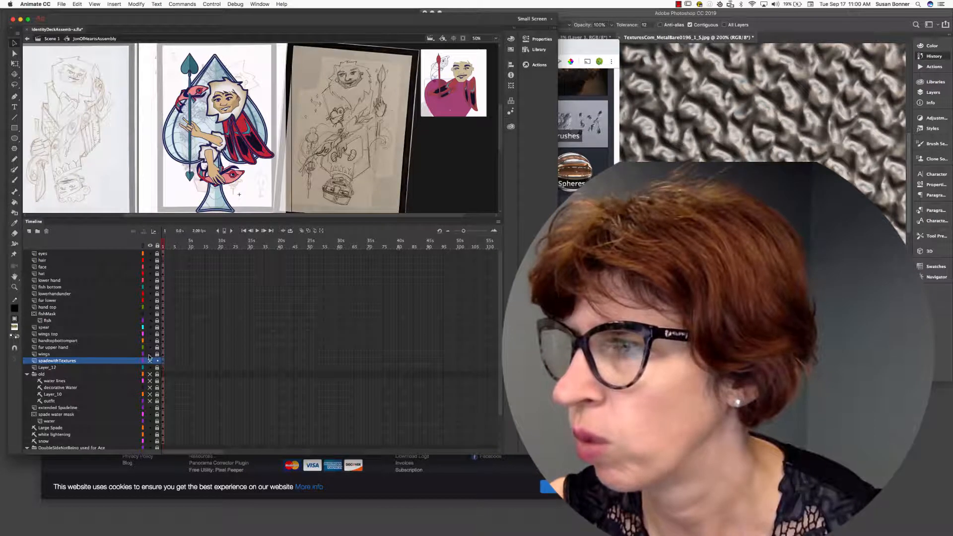
click(149, 354)
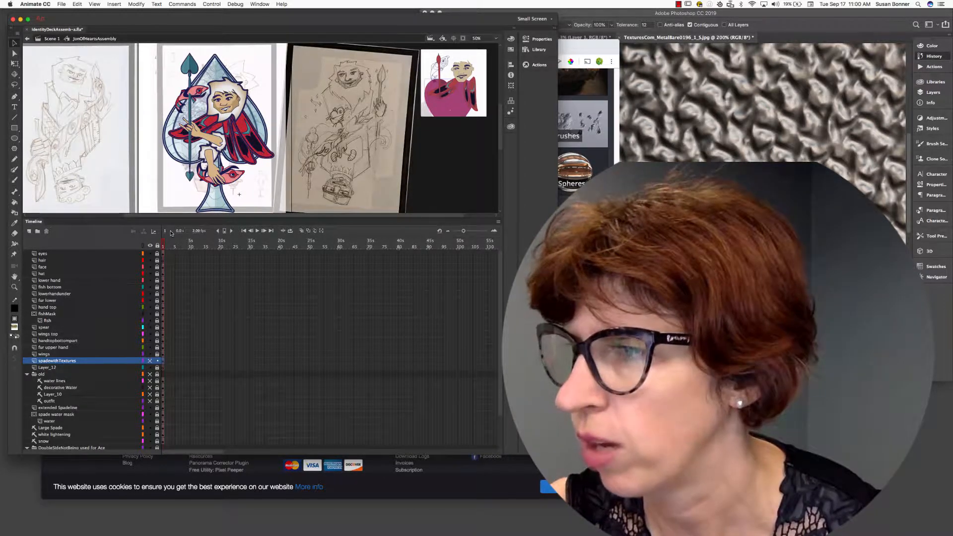
Unlock all layers, and lock only the extended Spadeline, spade water mask and water layers again
scroll(123, 397, down, 3)
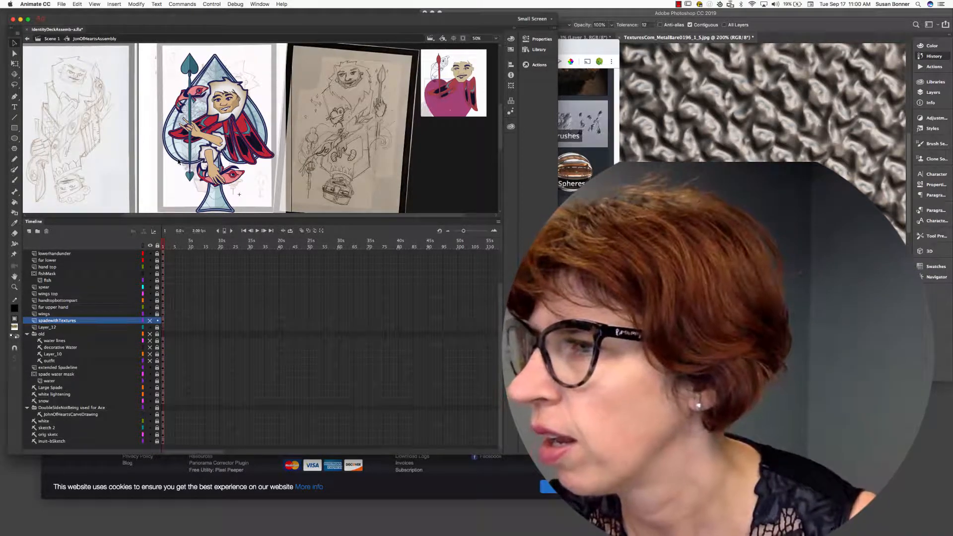
click(157, 245)
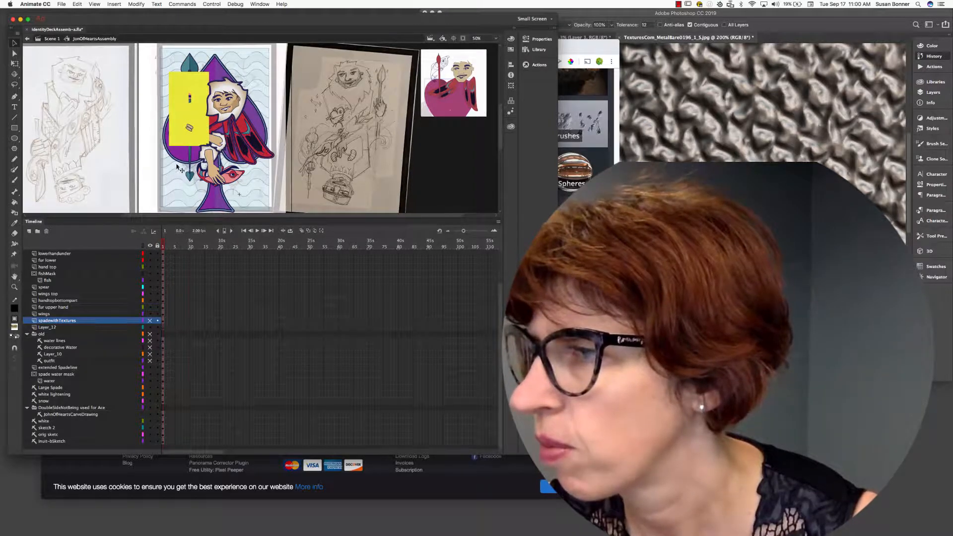
click(56, 374)
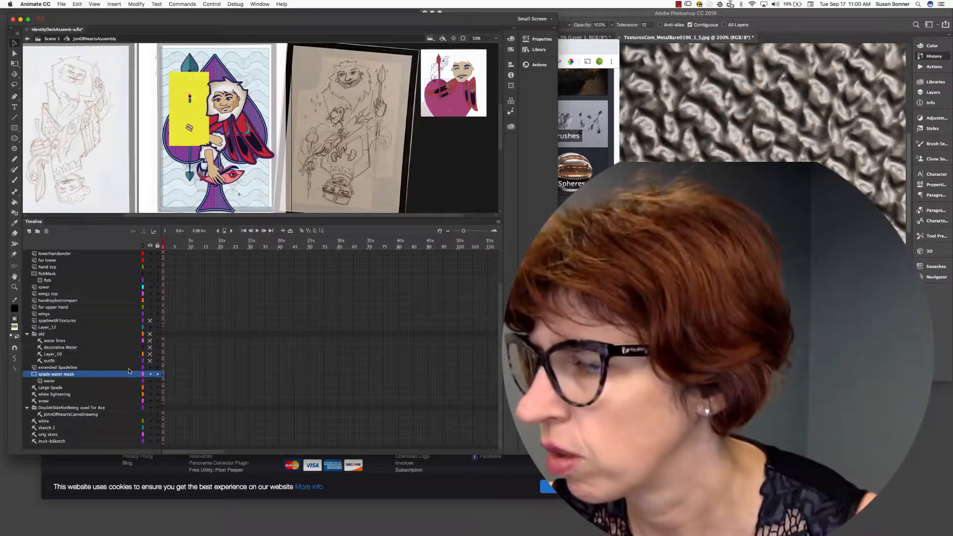
drag(158, 370, 158, 381)
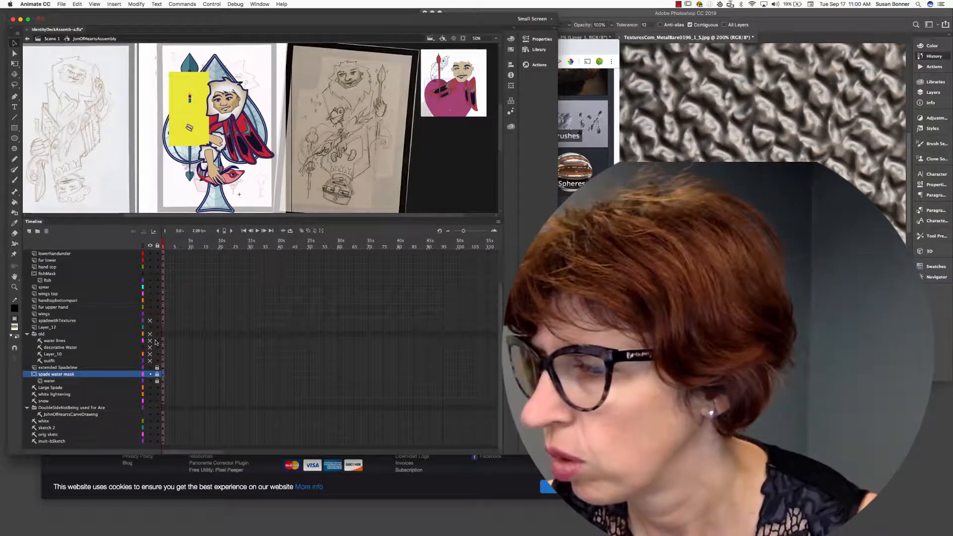
Lock the layers from Large Spade through the DoubleSideNotBeing used for Ace folder, plus the fishMask layer with its masked fish layer
mouse_move(150, 340)
mouse_down()
mouse_move(151, 361)
mouse_move(151, 343)
mouse_up()
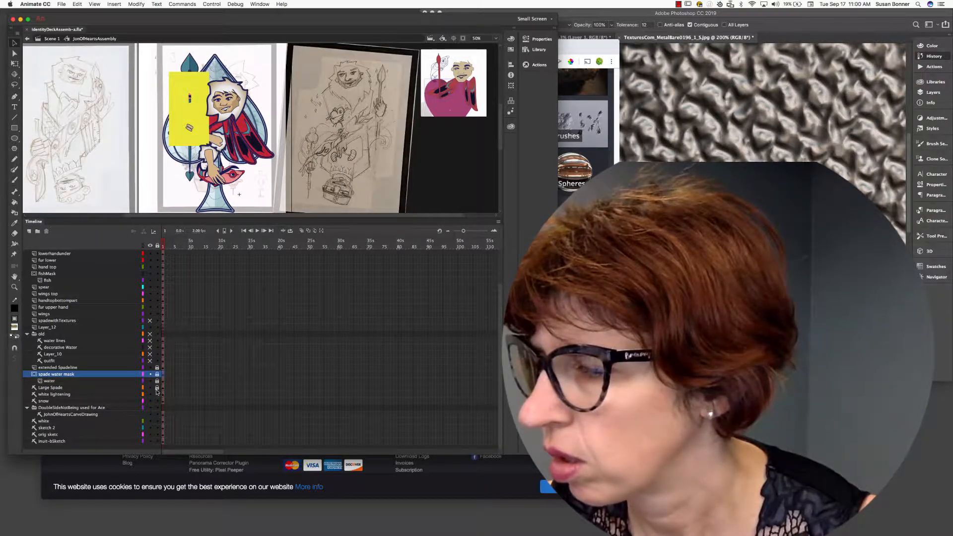
drag(157, 392, 156, 406)
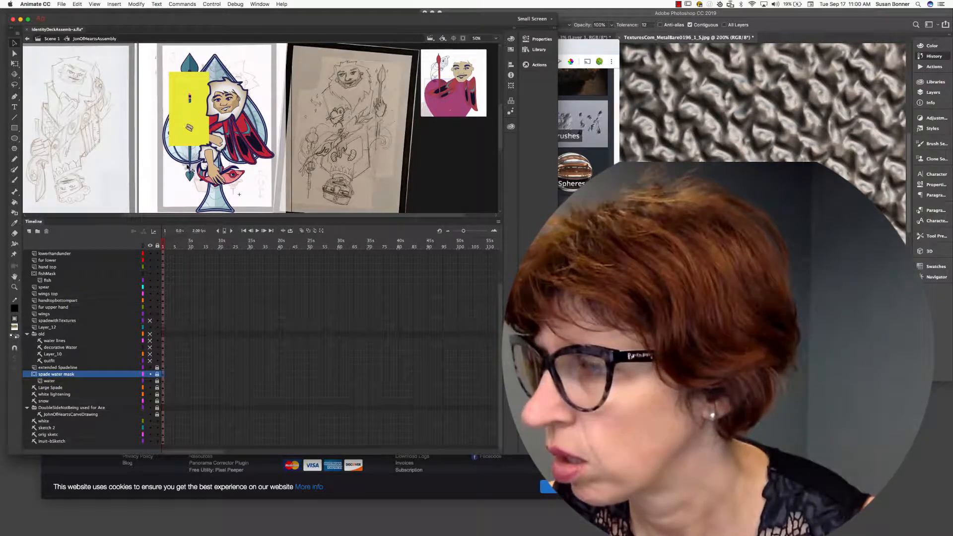
click(179, 132)
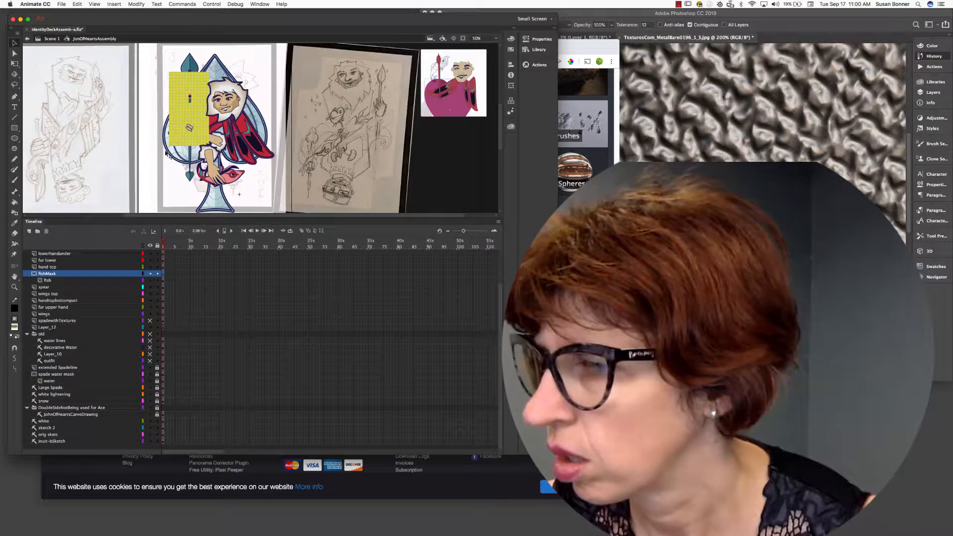
click(157, 274)
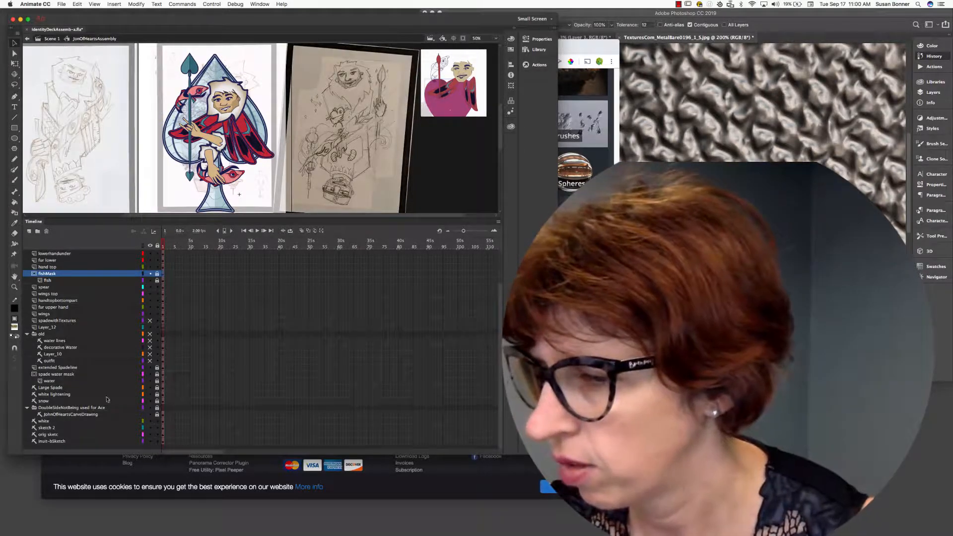
Hide the Large Spade and snow layers in the spade card assembly
click(150, 387)
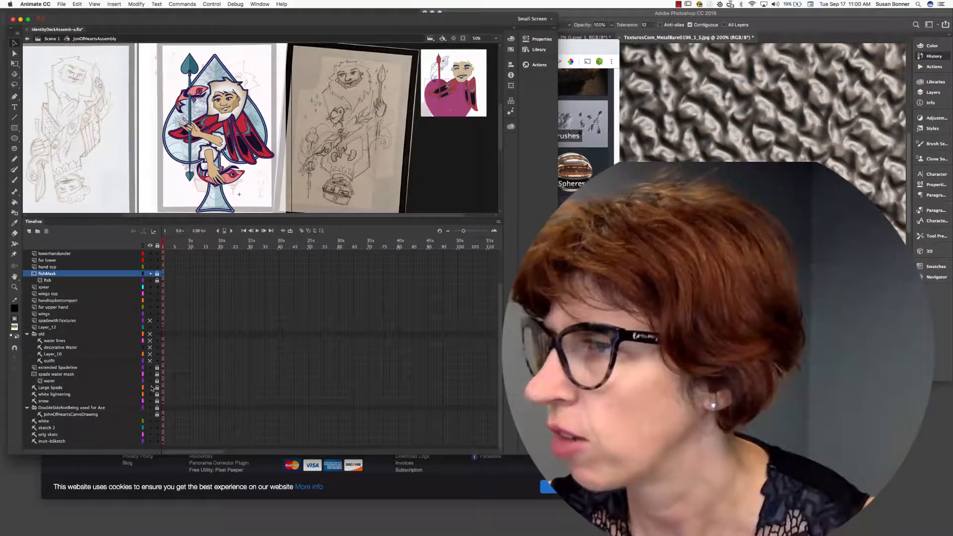
click(150, 388)
click(150, 387)
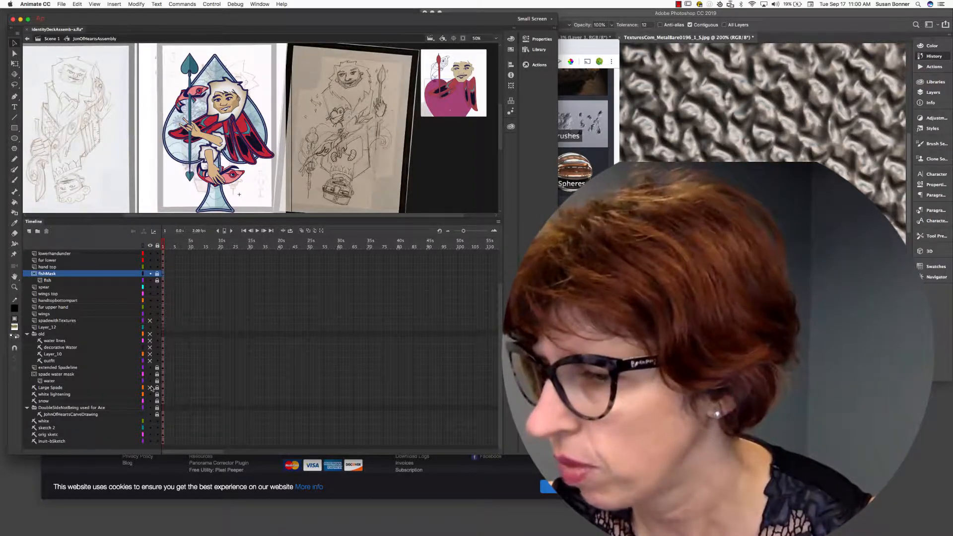
click(150, 388)
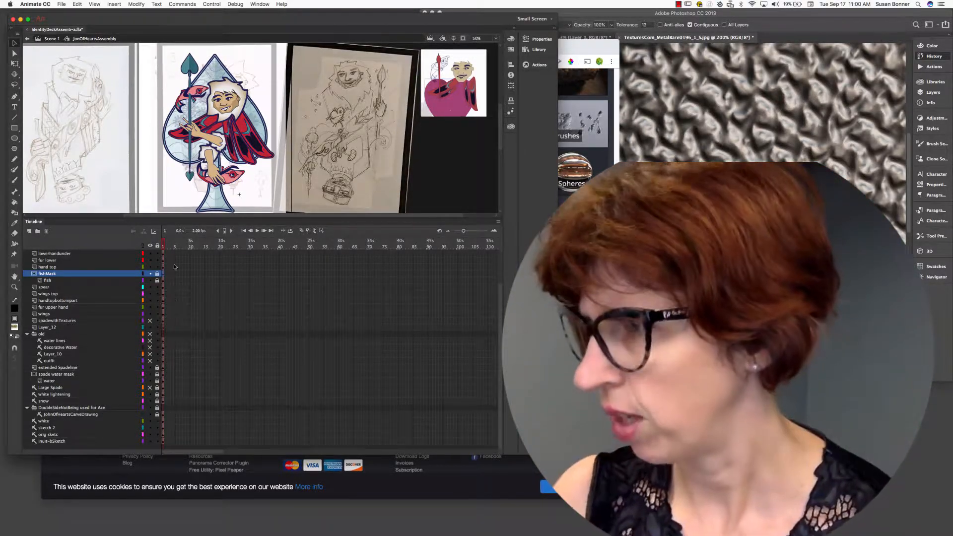
click(150, 401)
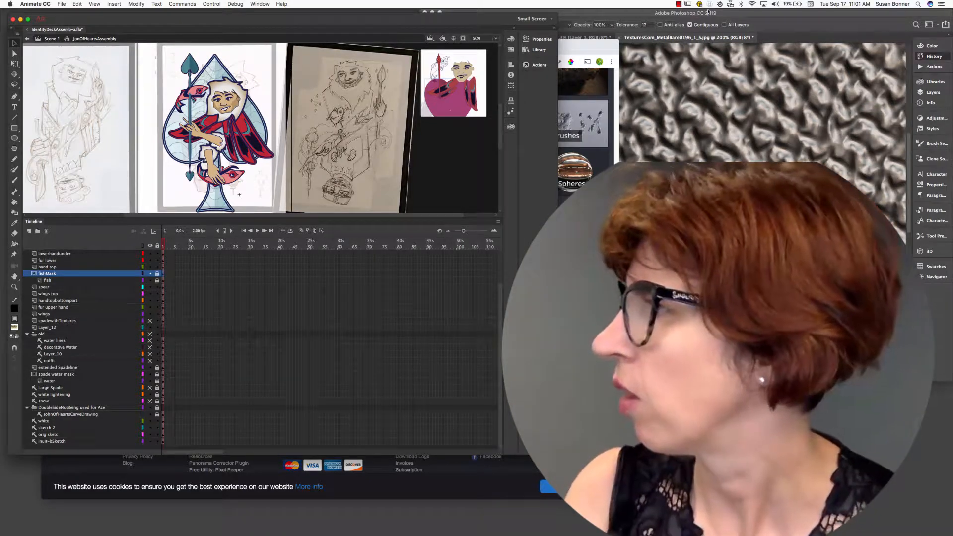
Move the Photoshop window aside, minimize the Animate window and switch to the textures.com page in Chrome
click(605, 113)
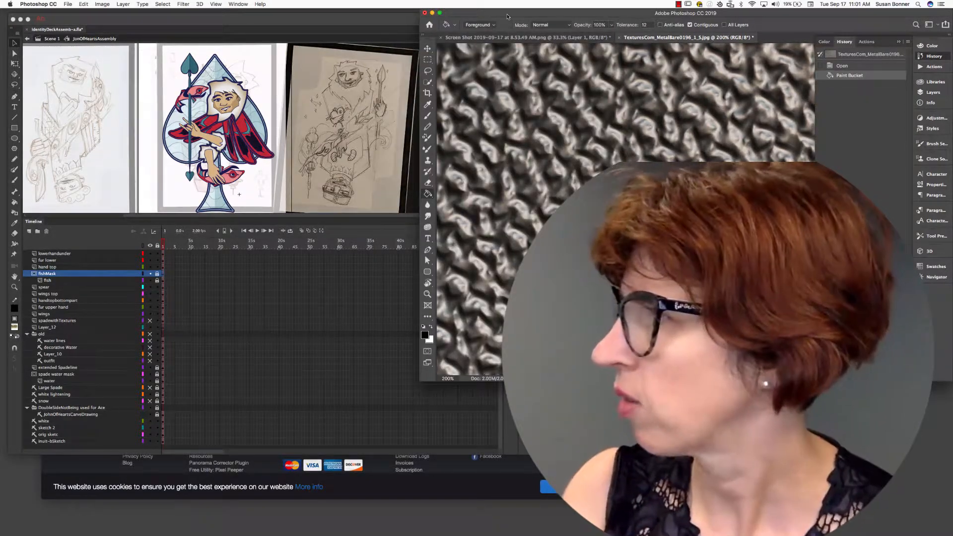
drag(467, 13, 507, 14)
double_click(435, 21)
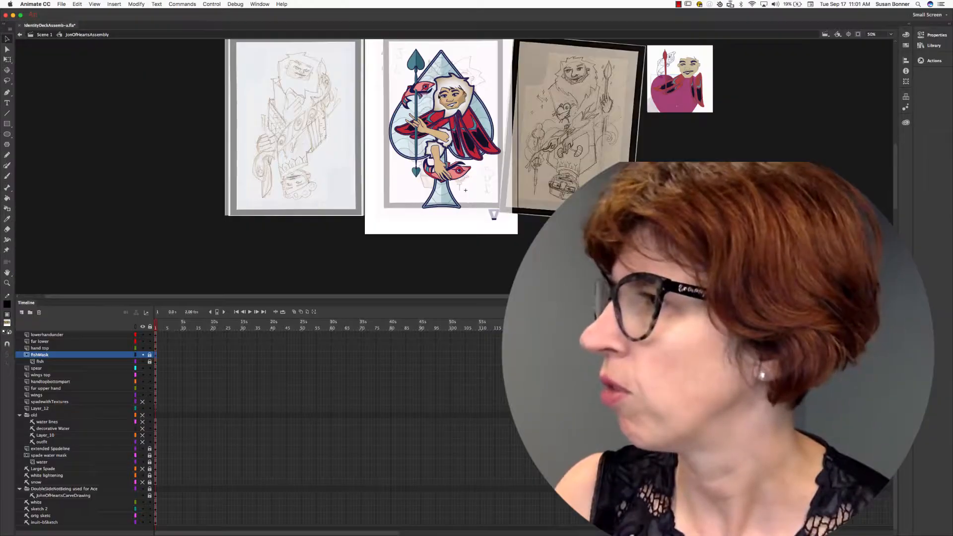
click(13, 15)
click(171, 70)
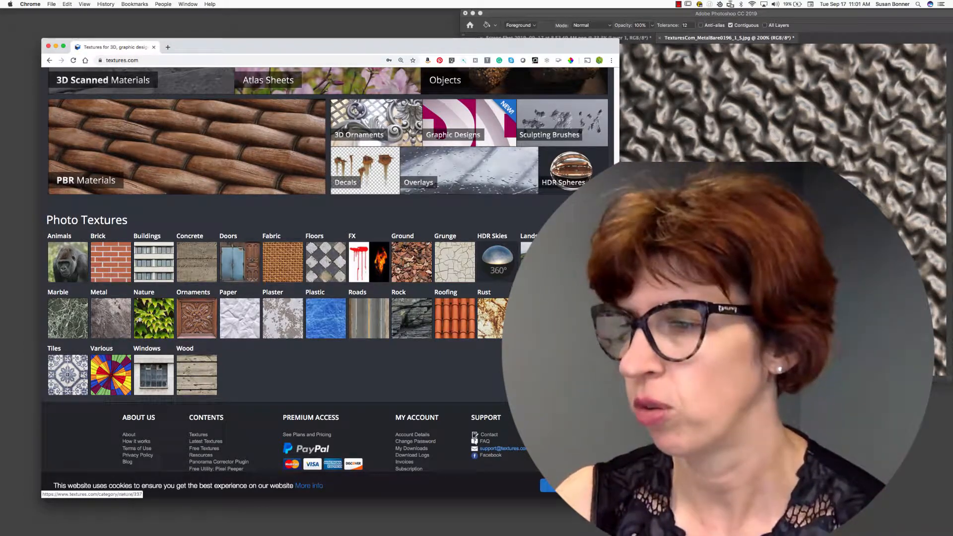
Browse the Bare subcategory of the Metal photo textures and open the page of the MetalBare0196 texture
click(102, 318)
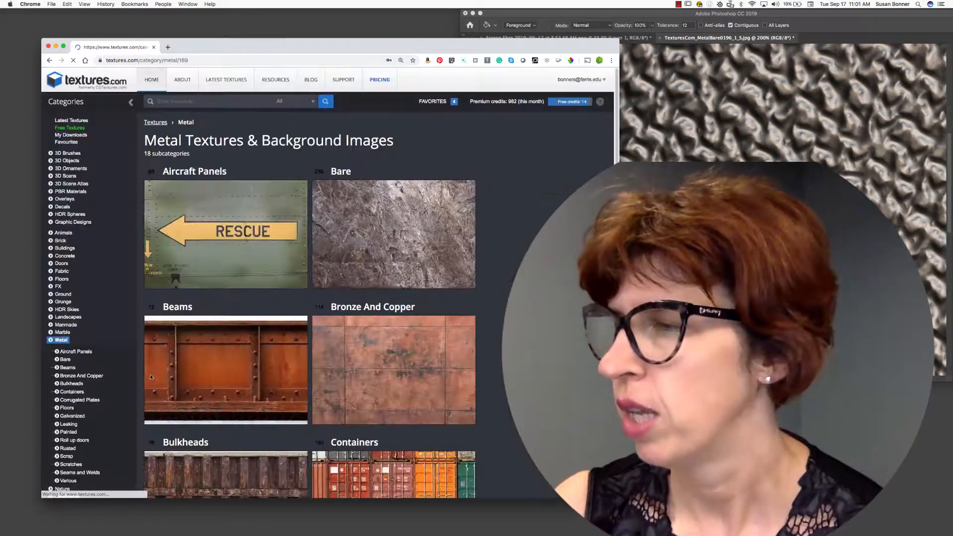
click(365, 227)
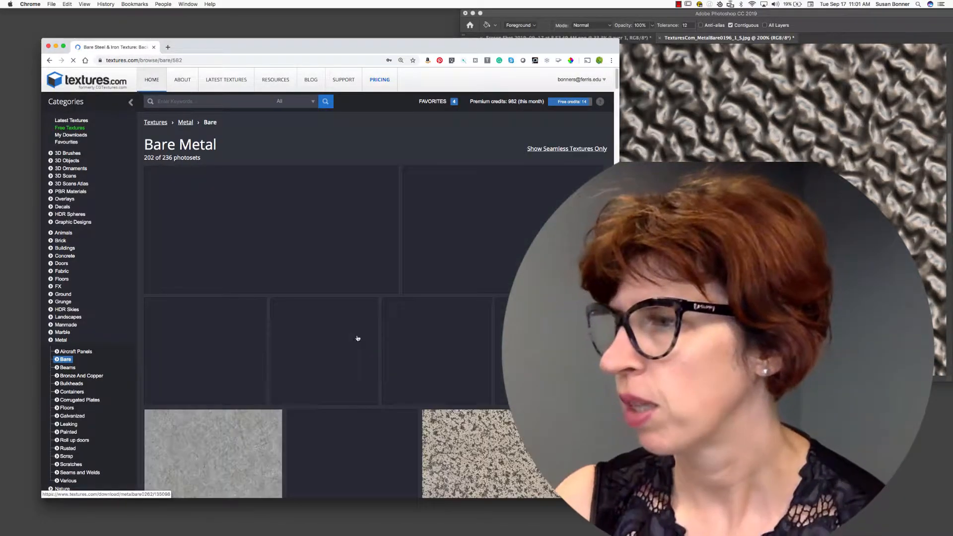
scroll(355, 345, down, 5)
scroll(351, 352, down, 2)
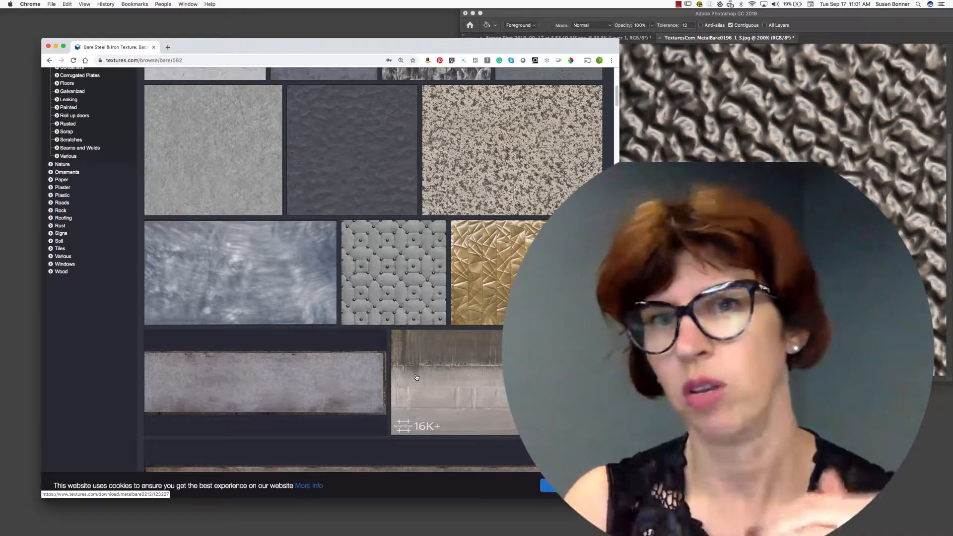
scroll(417, 377, down, 6)
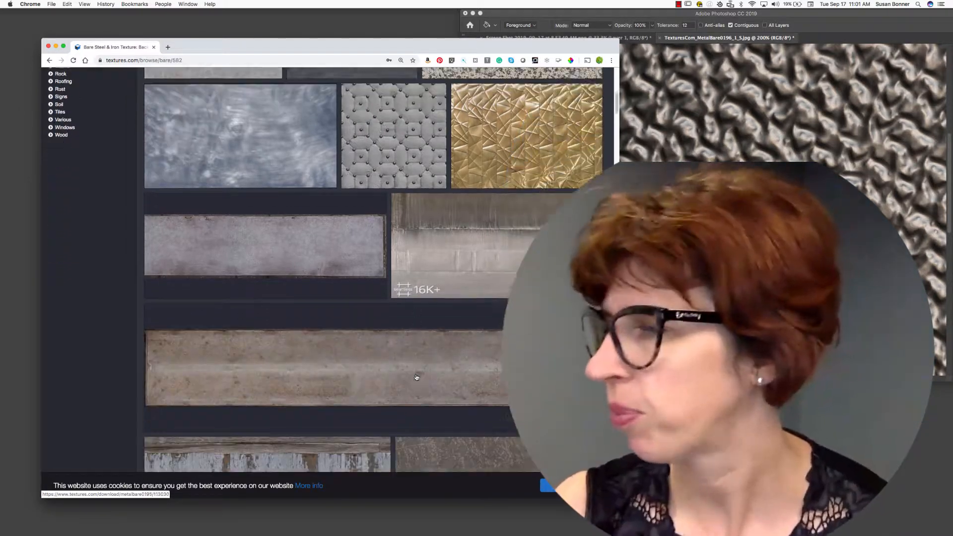
scroll(417, 377, down, 2)
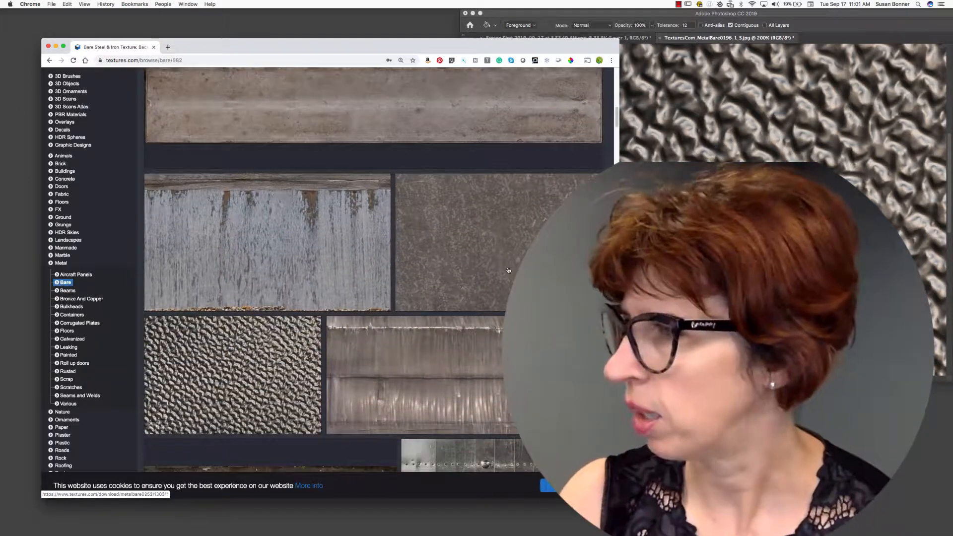
scroll(271, 367, down, 12)
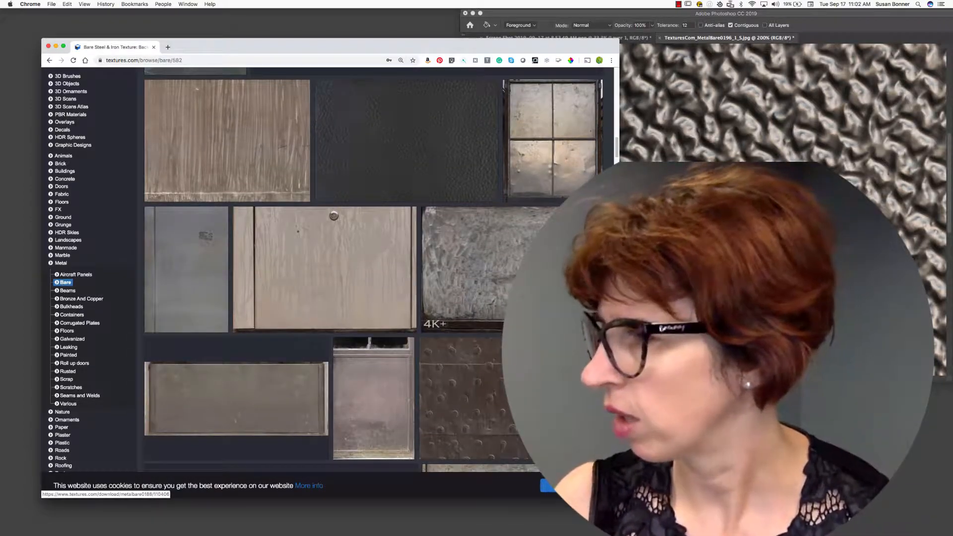
scroll(466, 207, down, 4)
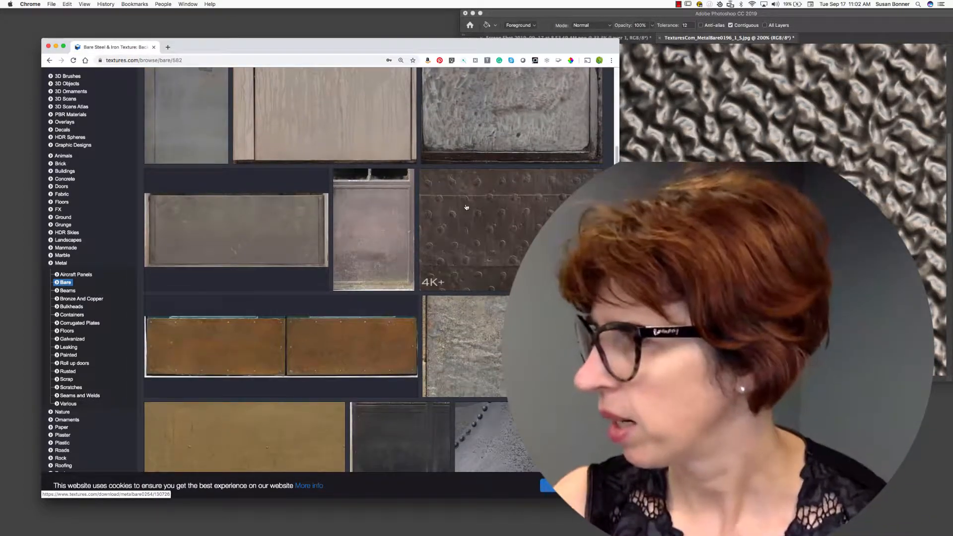
scroll(491, 220, up, 1)
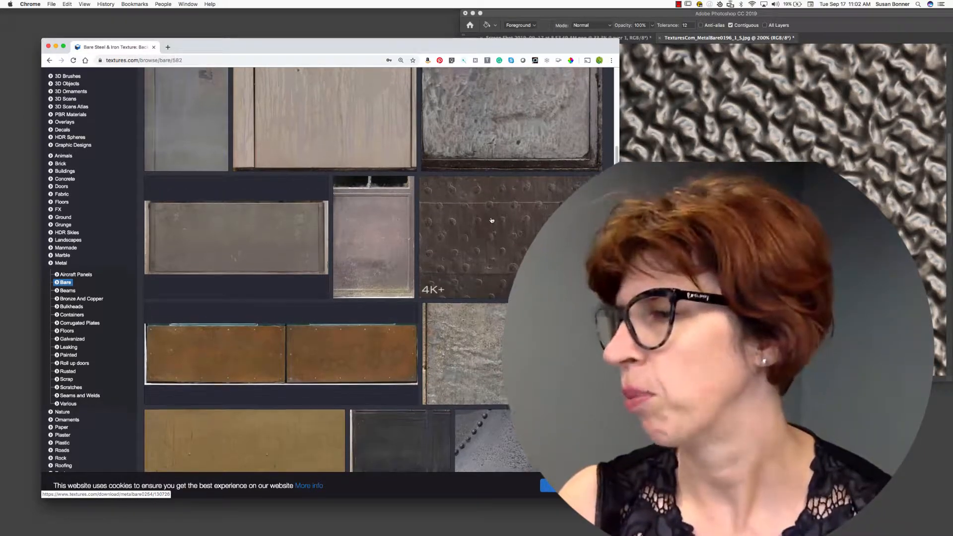
scroll(491, 221, up, 10)
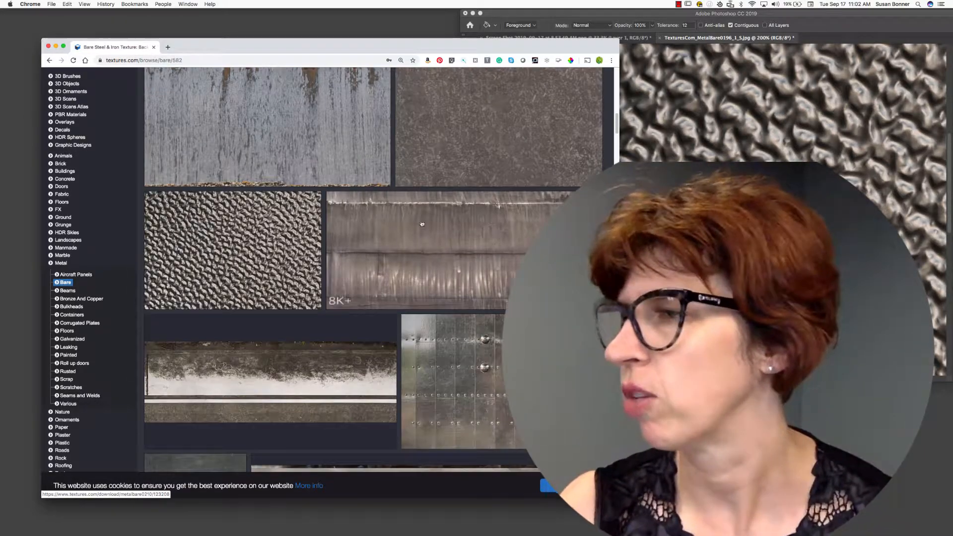
click(250, 254)
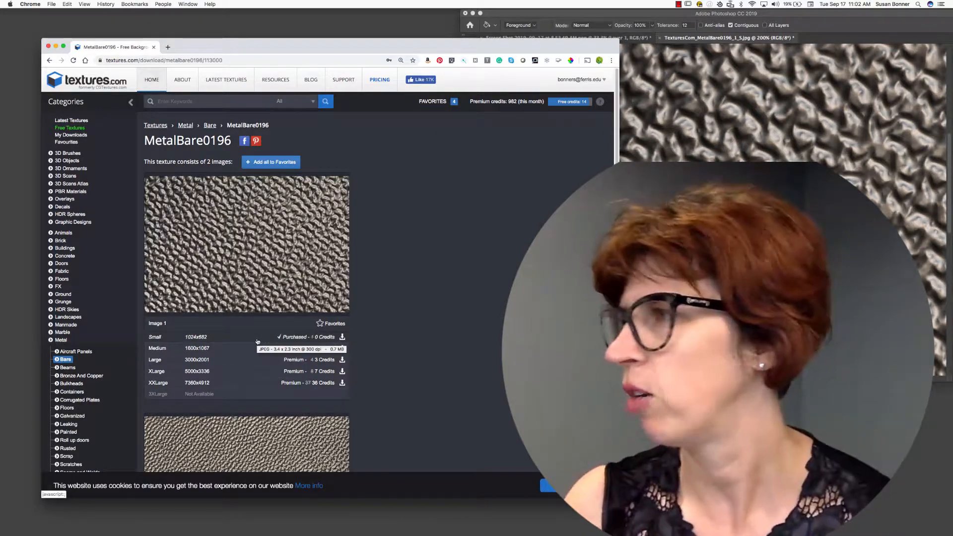
Switch to Photoshop and convert the metal texture's background into a regular layer named Layer 0
key(super+Tab)
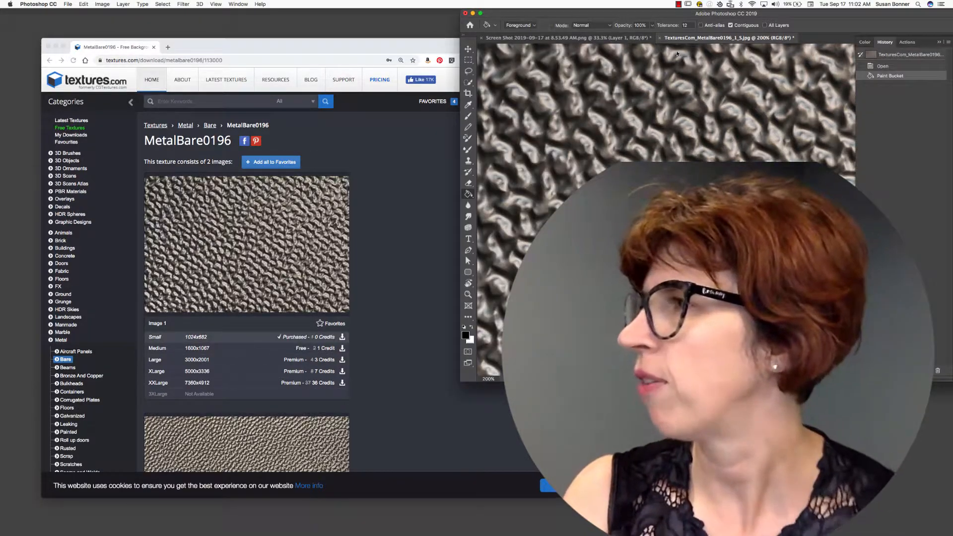
drag(662, 14, 365, 48)
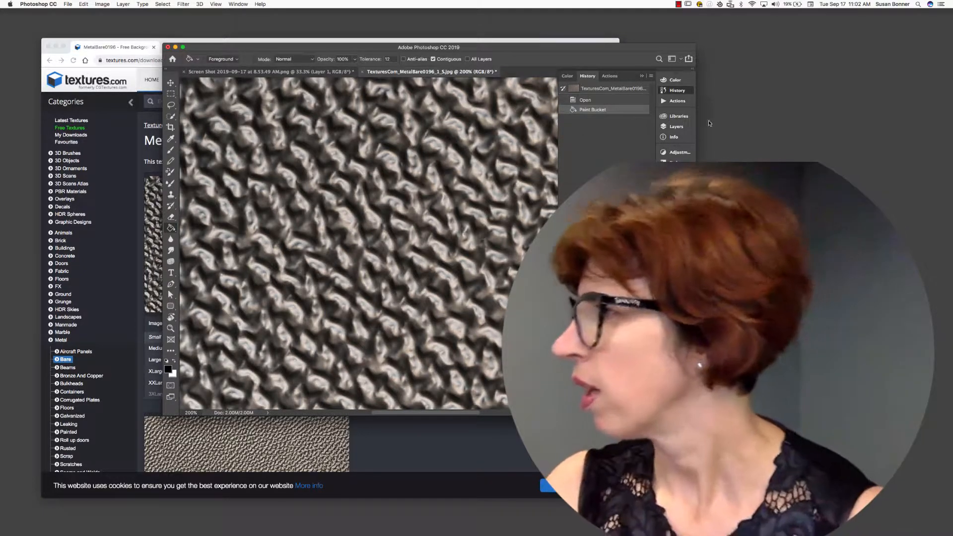
click(676, 127)
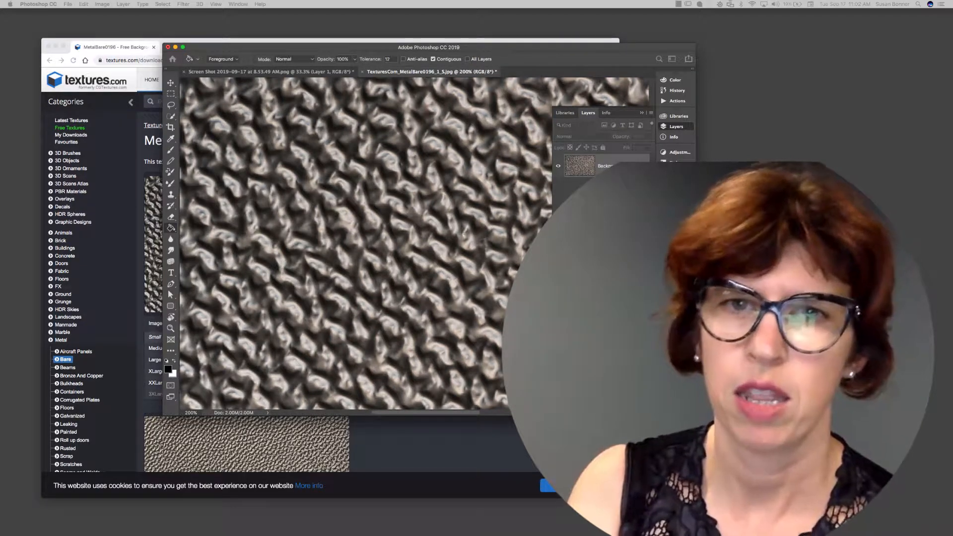
drag(83, 357, 353, 320)
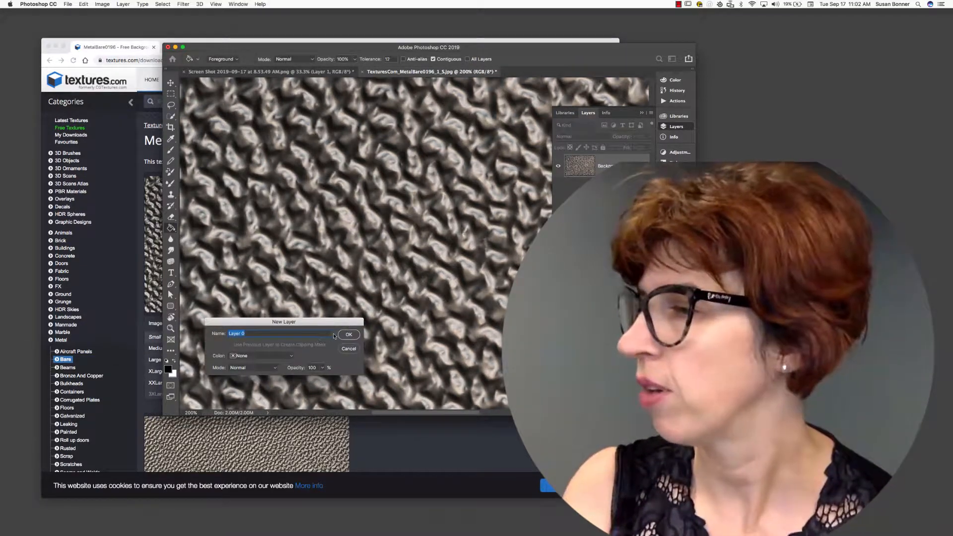
click(348, 337)
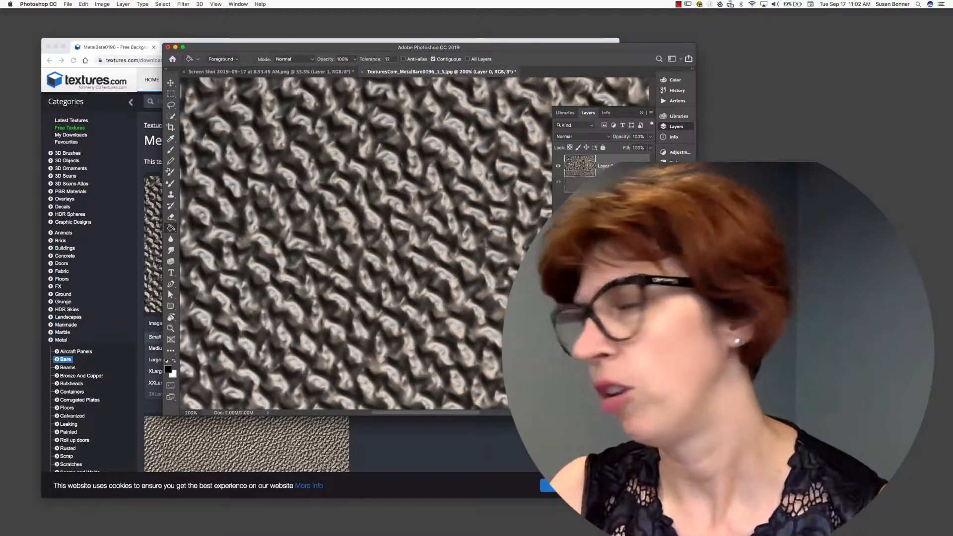
Duplicate Layer 0 with the copy beneath it, and make the upper Layer 0 active
key(super+j)
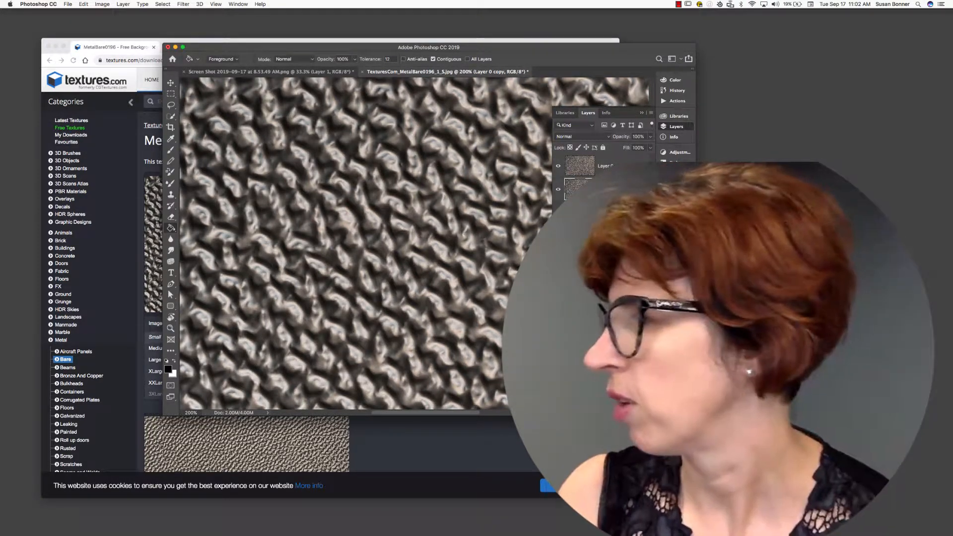
click(590, 170)
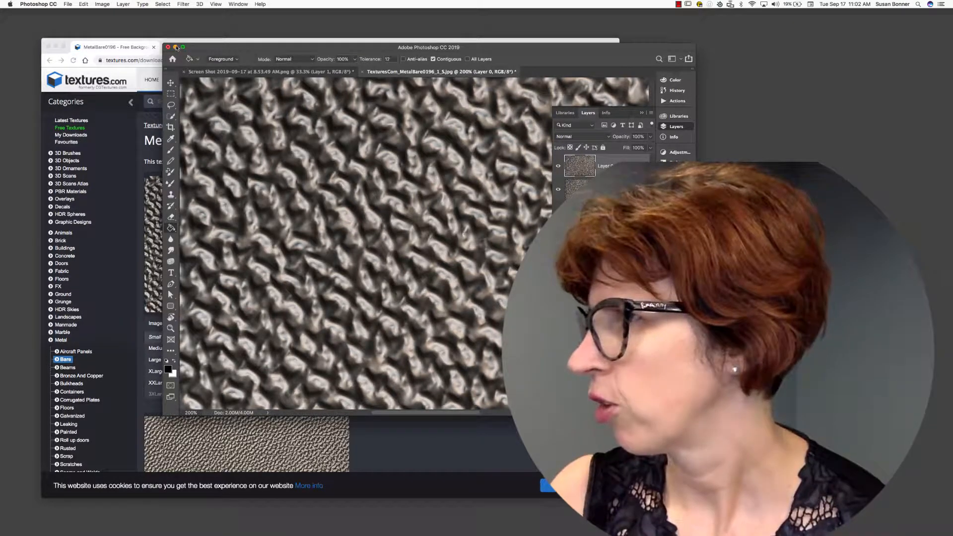
drag(215, 46, 103, 42)
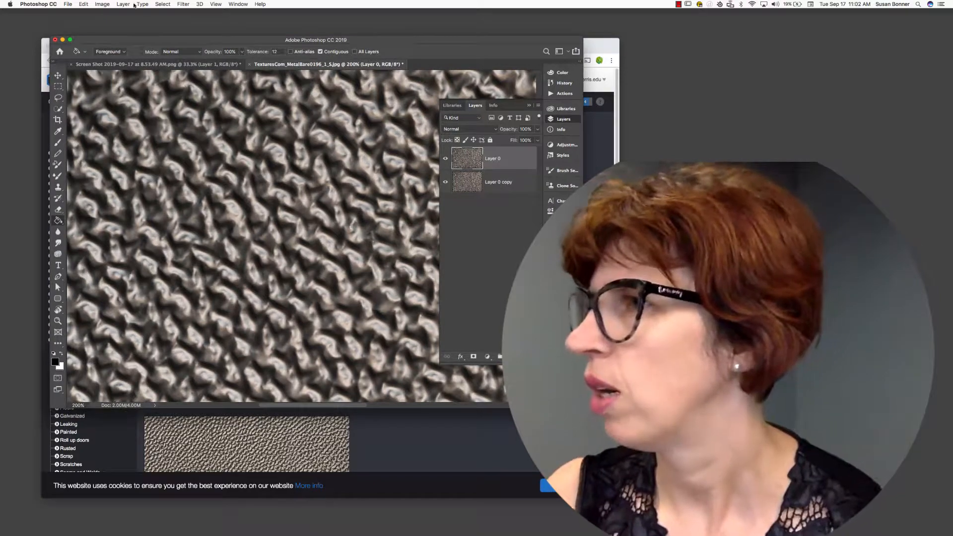
Apply the Cutout filter from the Filter Gallery to Layer 0 with Number of Levels 6 and Edge Simplicity 6
click(184, 4)
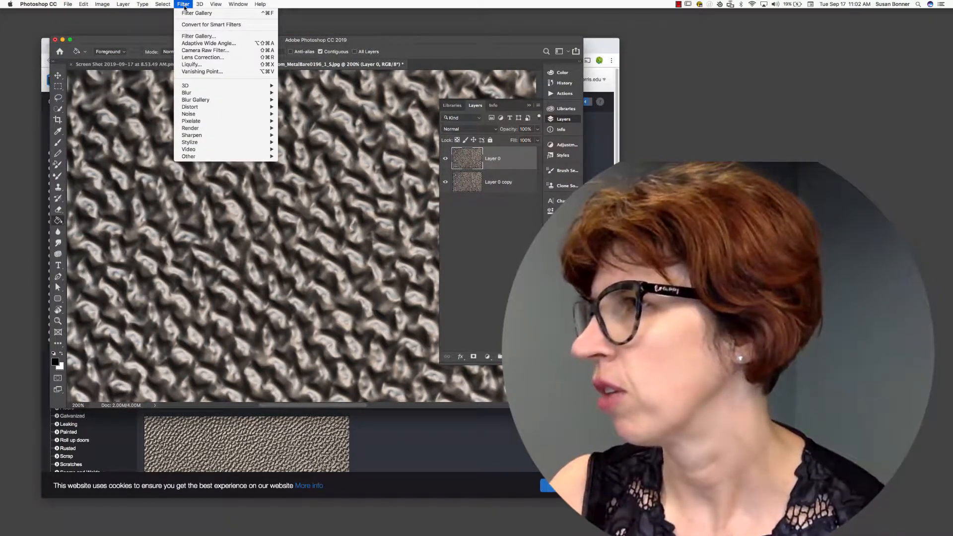
click(198, 36)
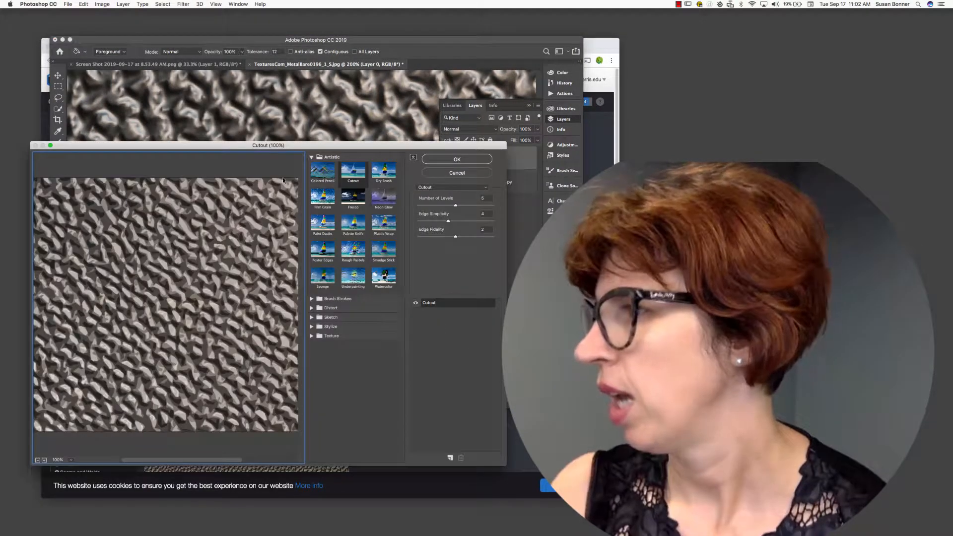
click(359, 170)
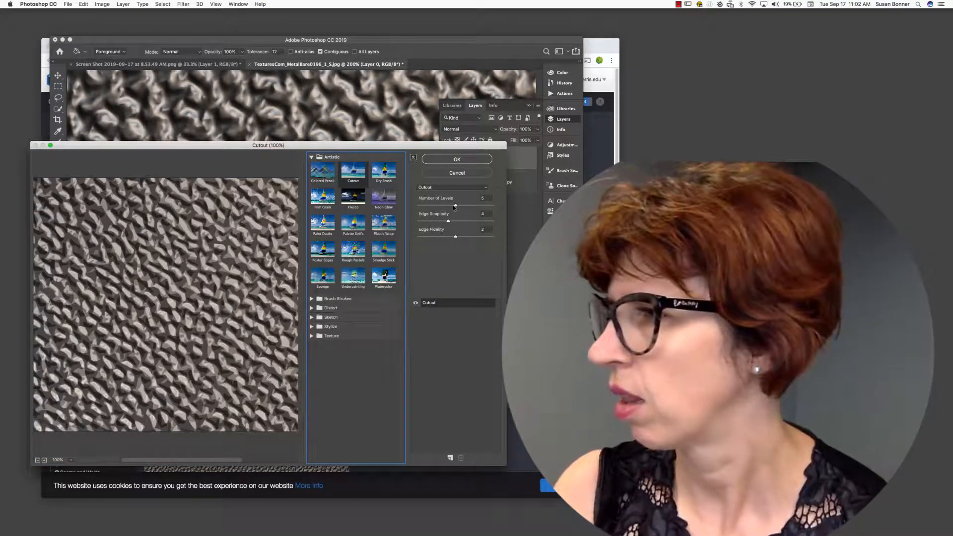
drag(454, 207, 434, 208)
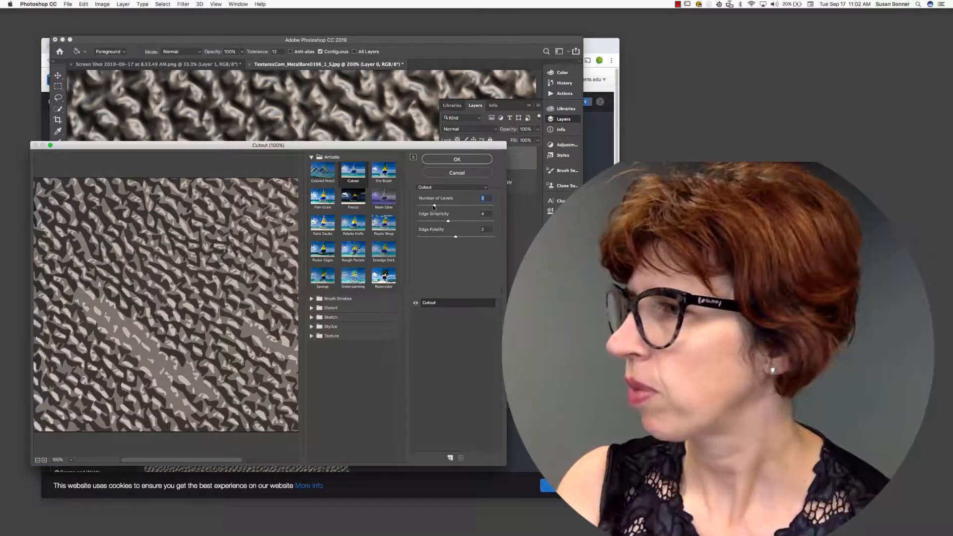
click(463, 207)
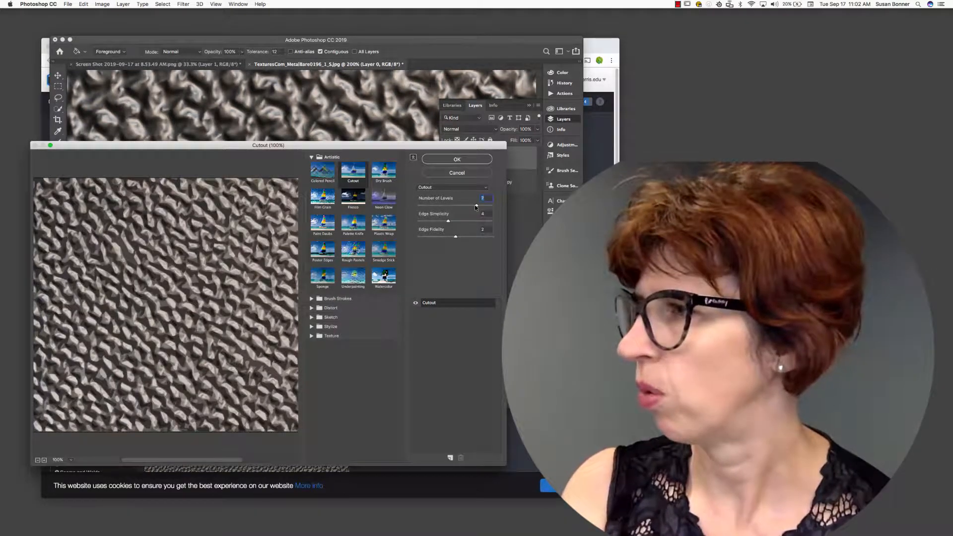
mouse_move(453, 221)
mouse_down()
mouse_move(468, 222)
mouse_move(429, 222)
mouse_move(460, 222)
mouse_up()
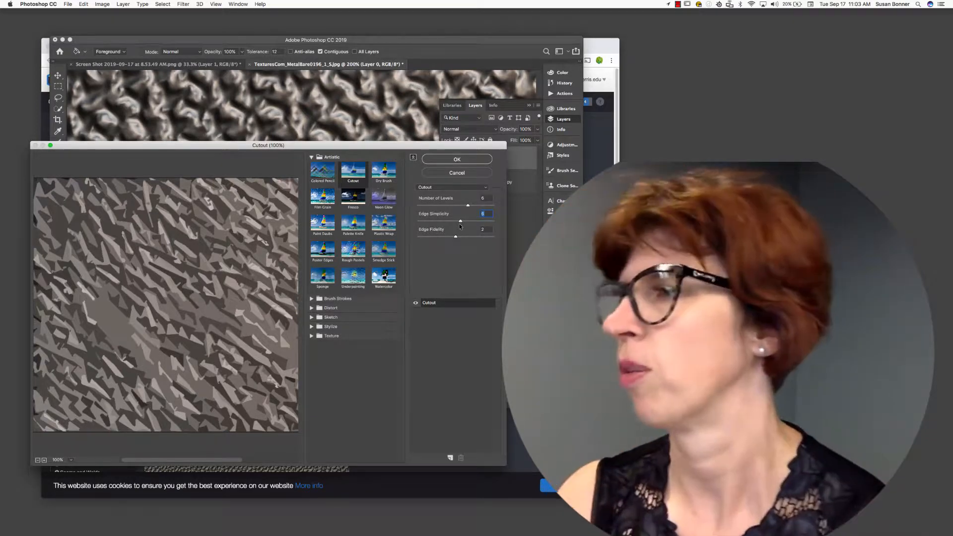
mouse_move(460, 223)
mouse_down()
mouse_move(436, 223)
mouse_move(461, 225)
mouse_up()
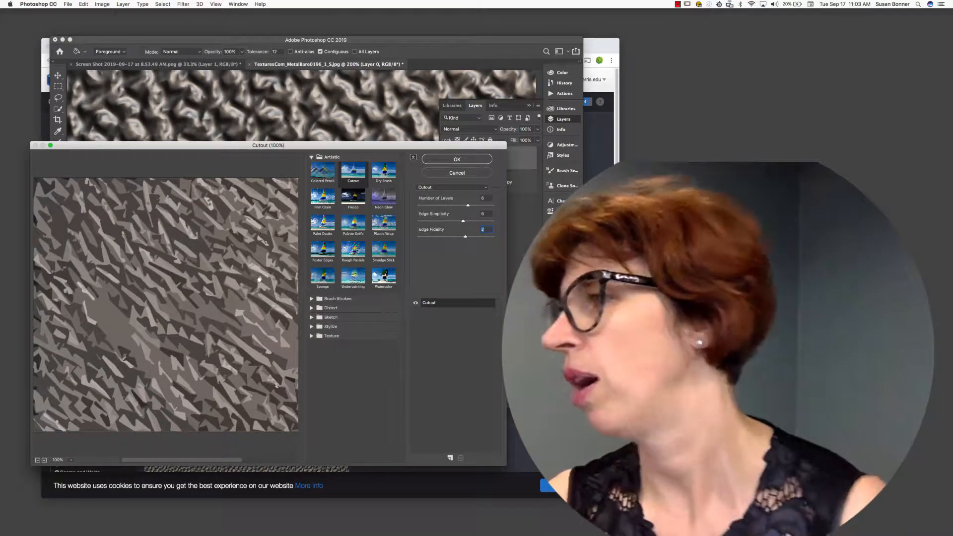
click(443, 159)
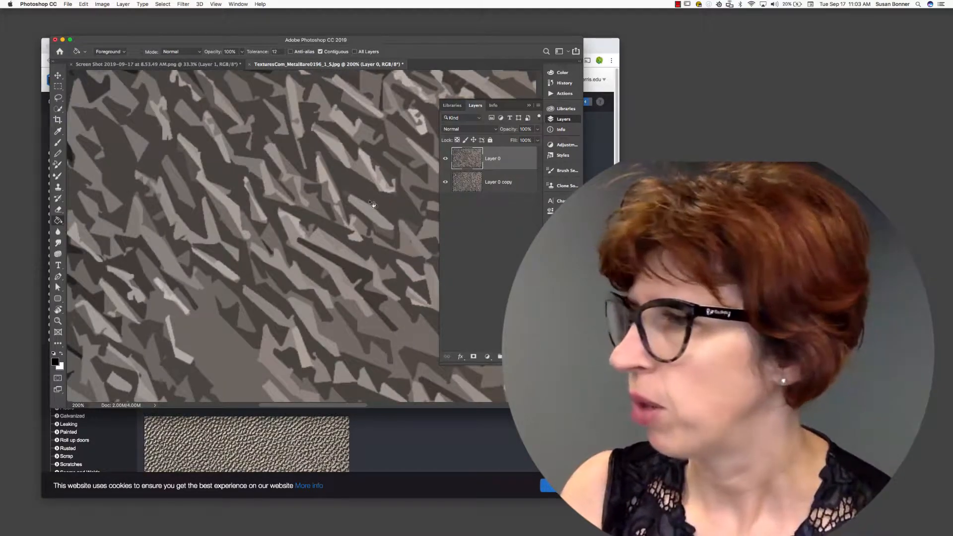
Boost Layer 0's contrast with an S-shaped RGB Curves adjustment that brightens the highlights and darkens the shadows
key(super+m)
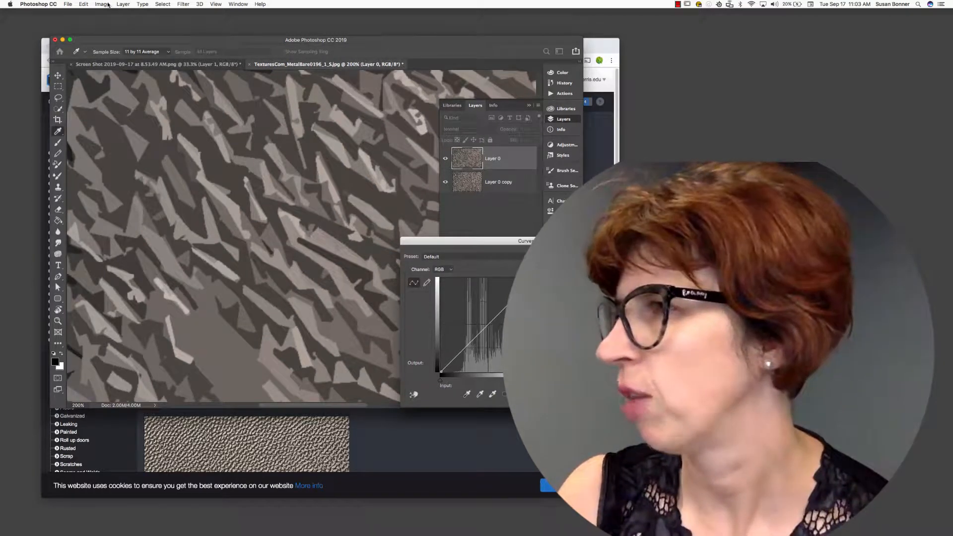
drag(458, 242, 457, 225)
drag(510, 287, 510, 276)
drag(461, 326, 473, 336)
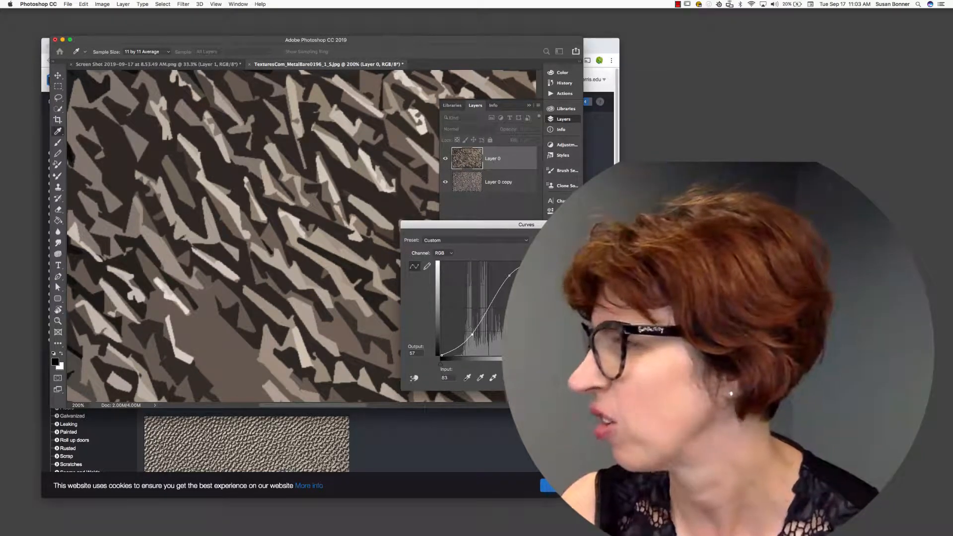
key(Return)
key(g)
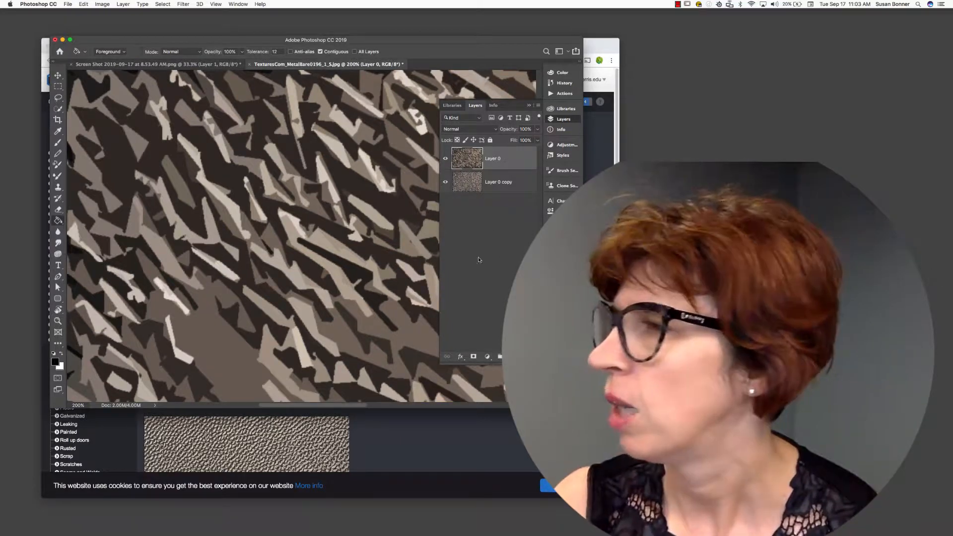
Export the texture for web as a JPEG High named TexturesCom_MetalBare0196_1_SAltered.jpg in the DM2Online folder on the Desktop
key(super+alt+shift+s)
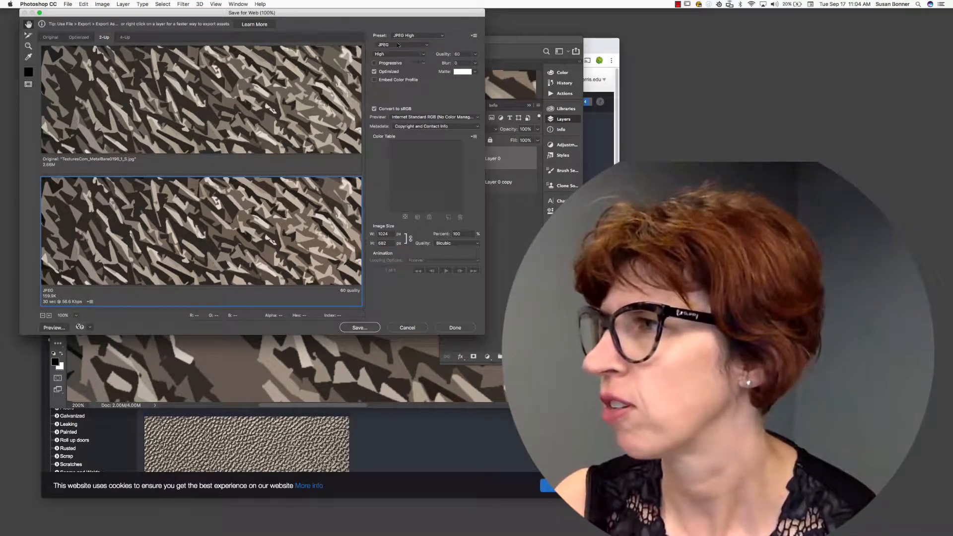
click(359, 328)
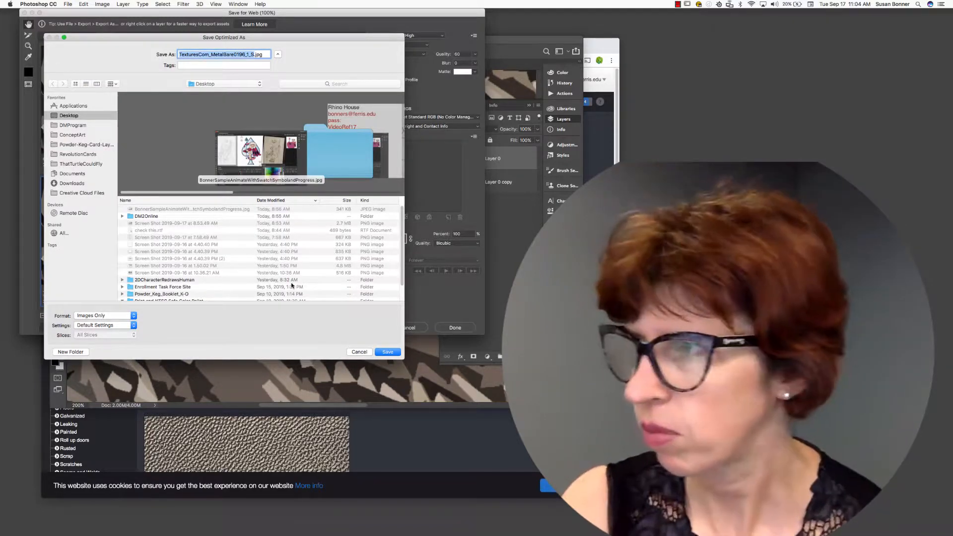
click(255, 55)
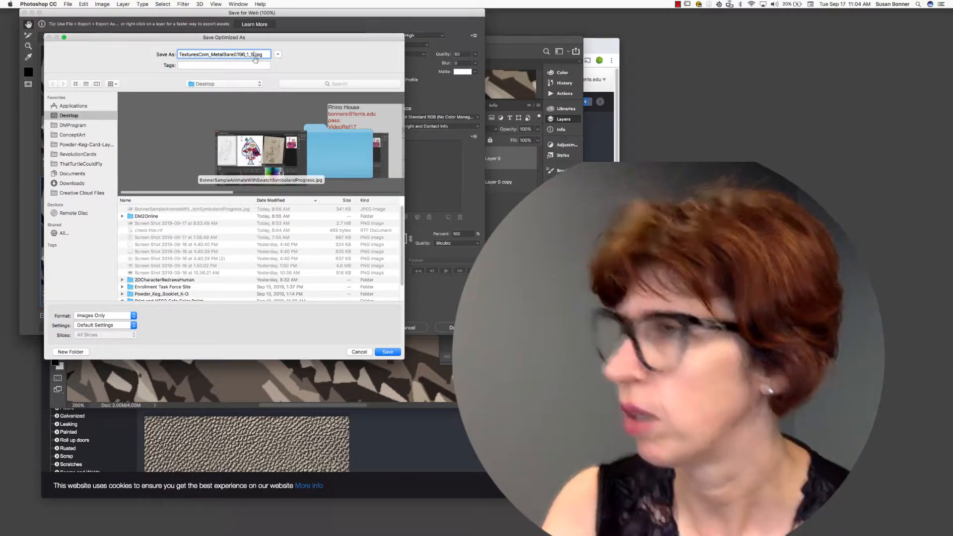
text(Altere)
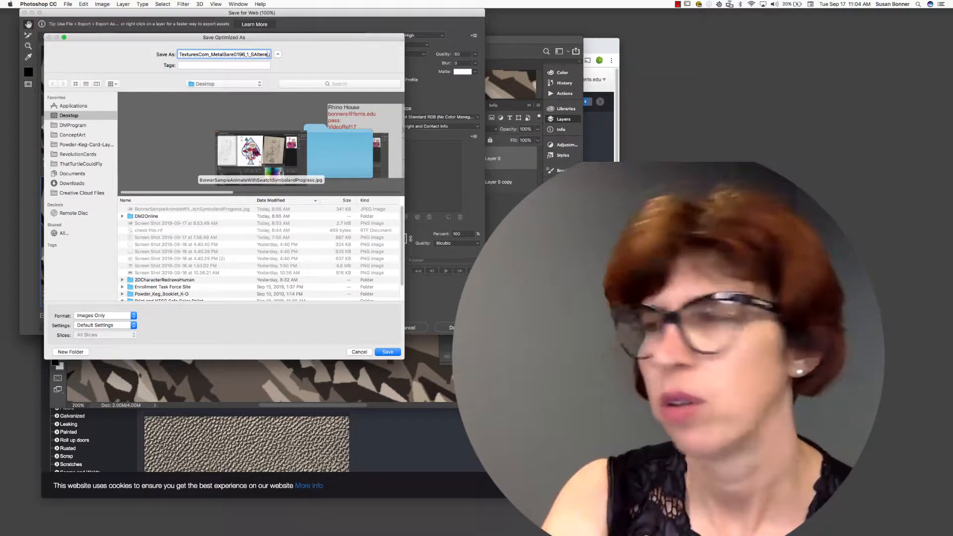
text(d.jpg)
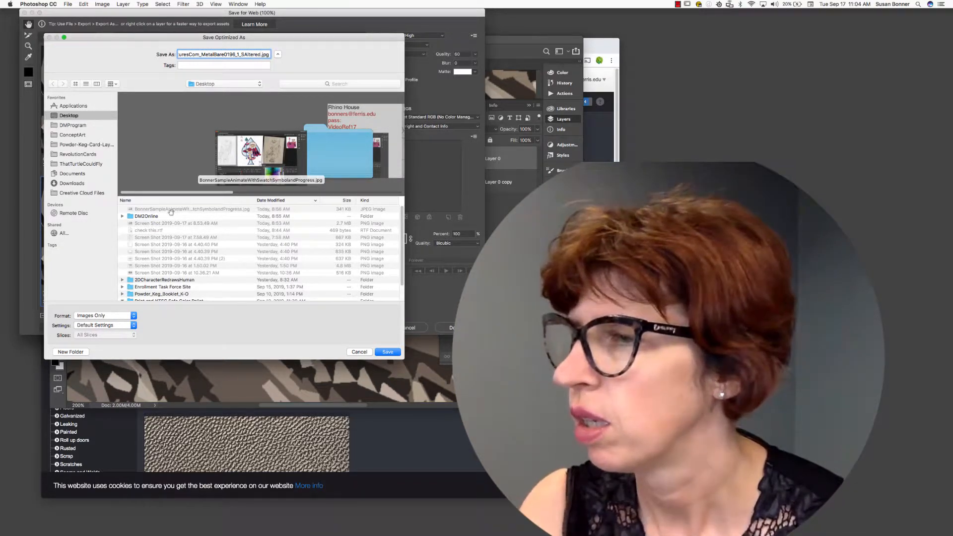
double_click(150, 216)
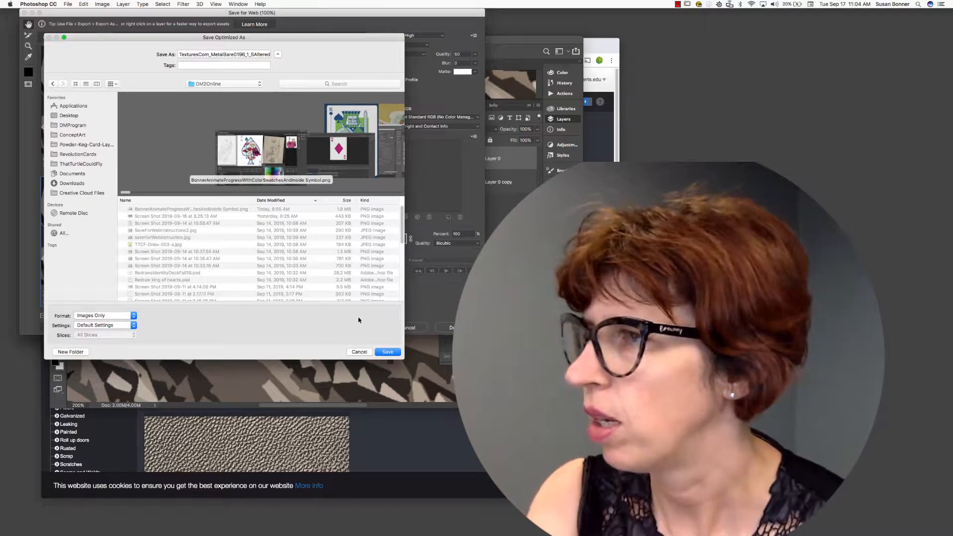
click(388, 352)
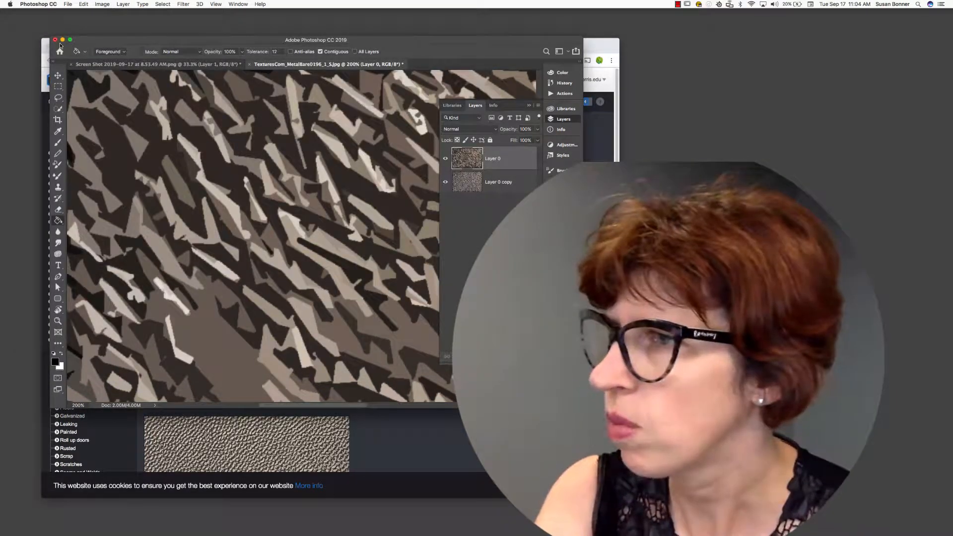
Minimize the Photoshop window, switch to Animate and frame the spade card artwork at closer range
click(62, 40)
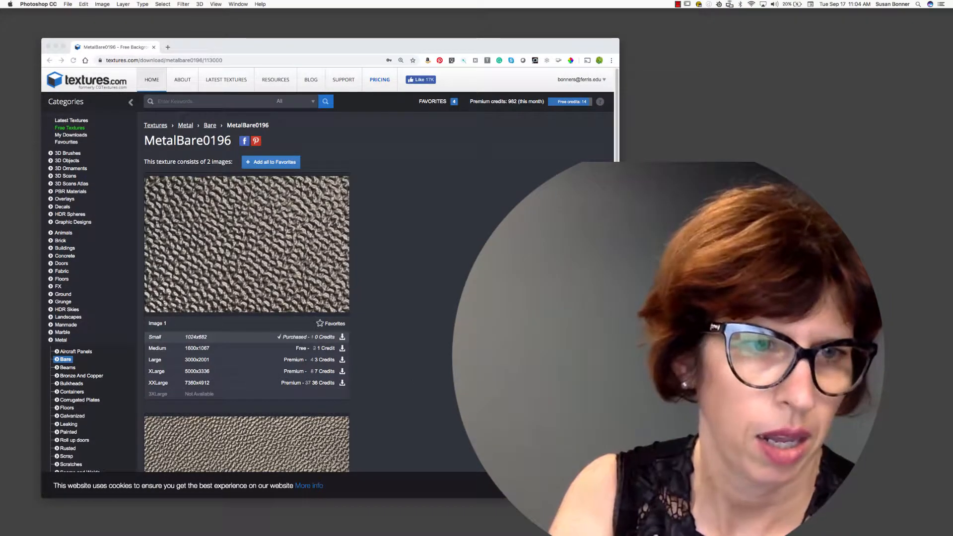
key(super+Tab)
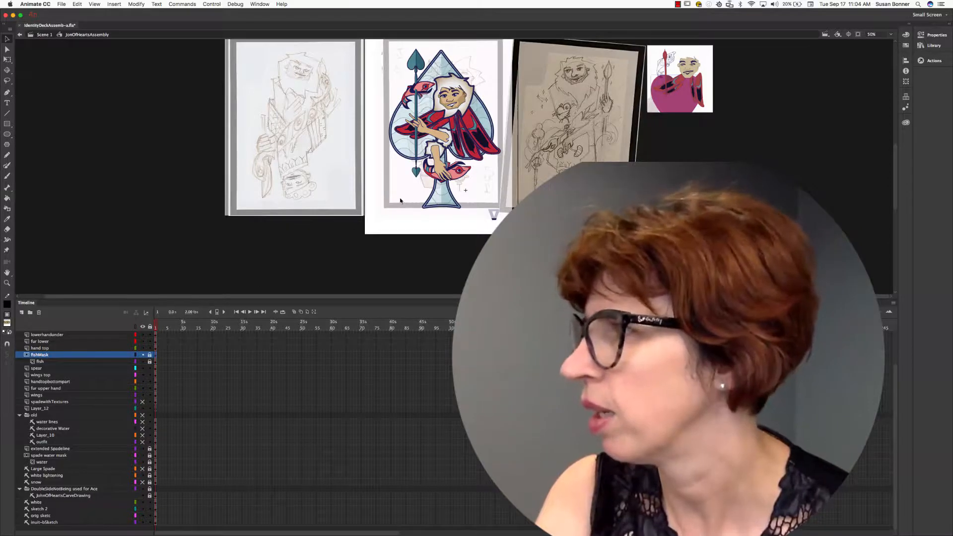
scroll(400, 201, up, 3)
scroll(400, 201, down, 2)
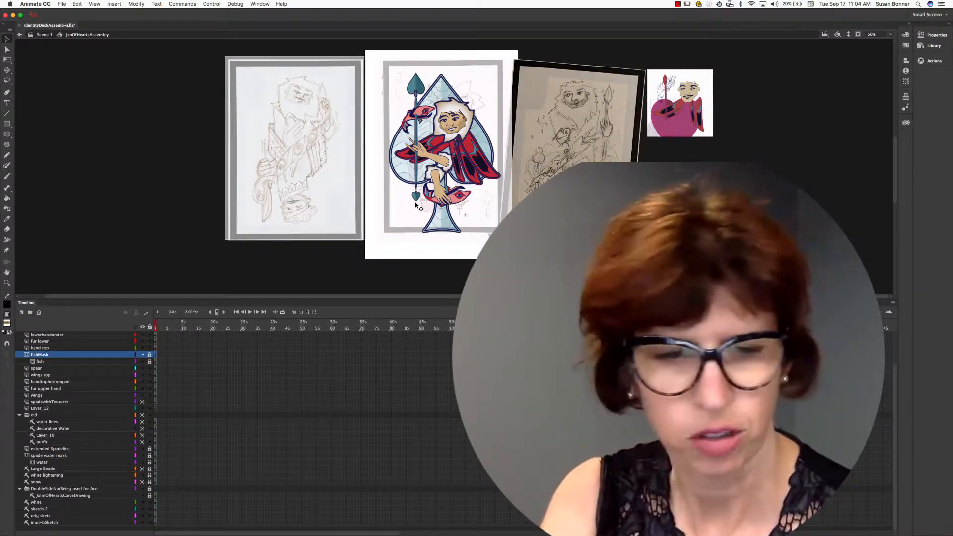
key(z)
drag(389, 87, 519, 241)
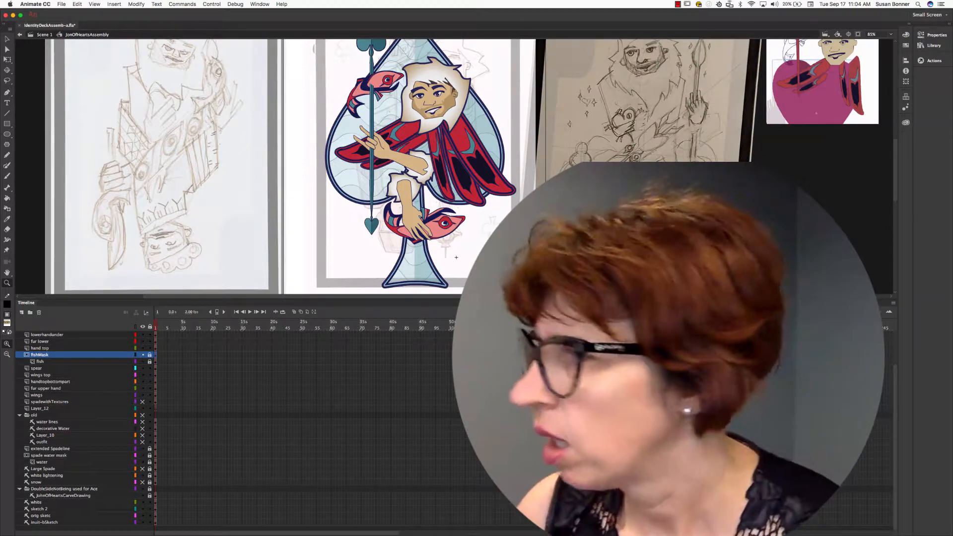
key(v)
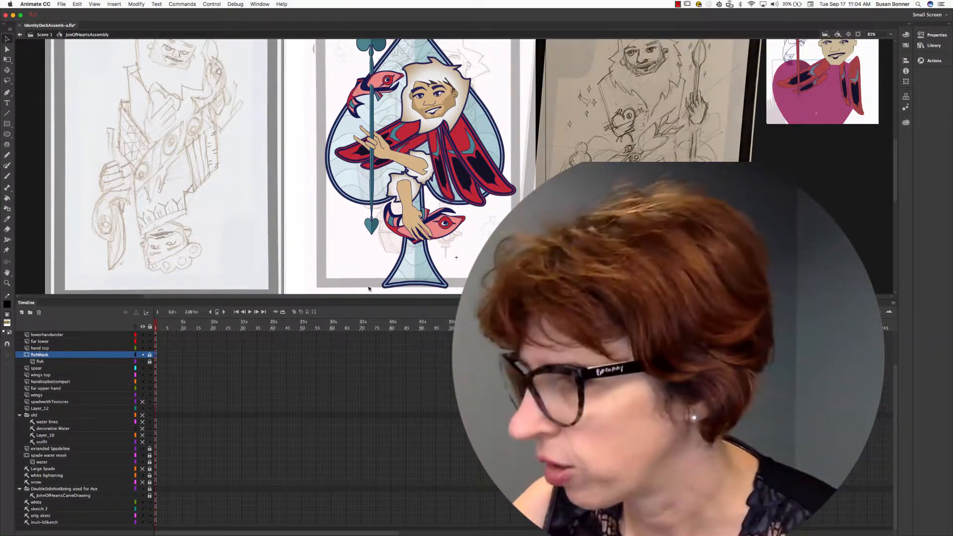
Make the Large Spade layer visible and unlock the layers from spade water mask down through JohnOfHeartsCarveDrawing
click(87, 468)
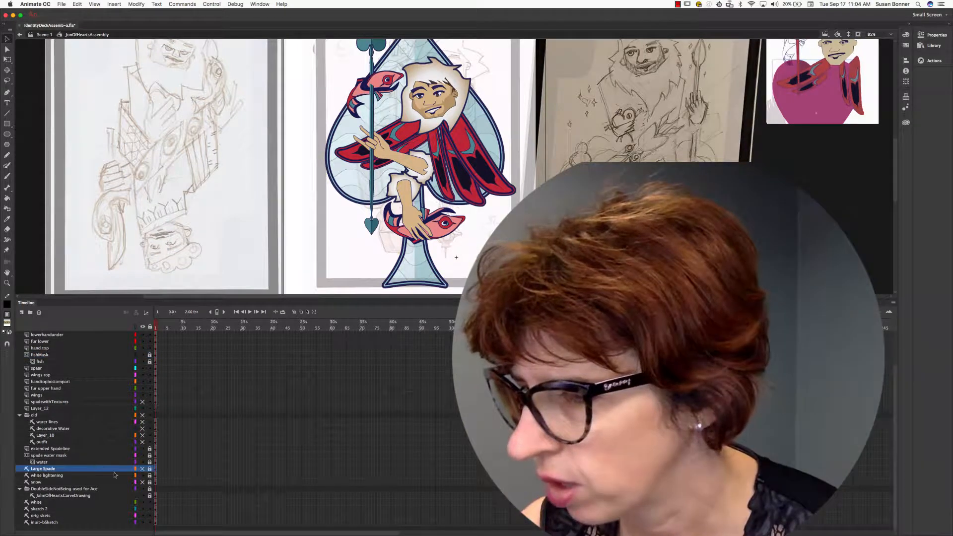
click(143, 469)
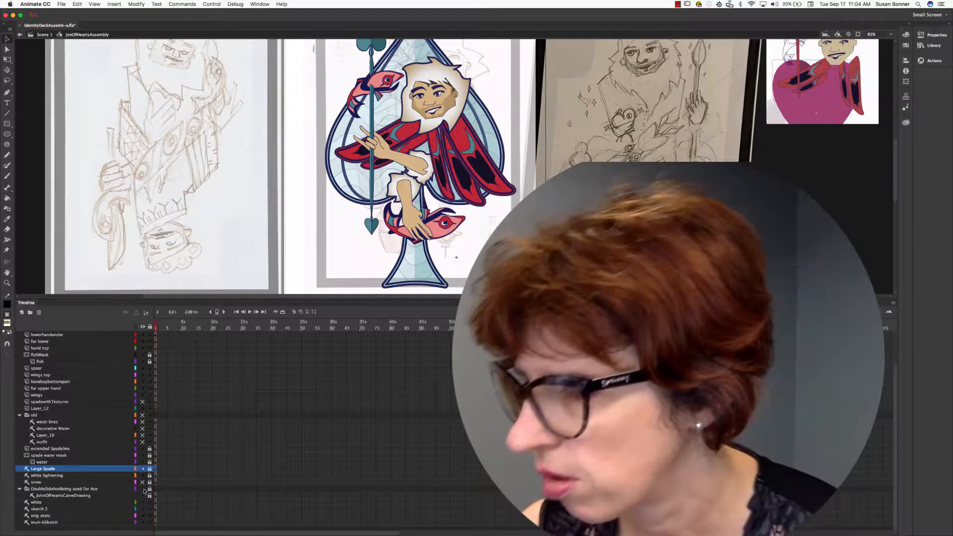
click(444, 284)
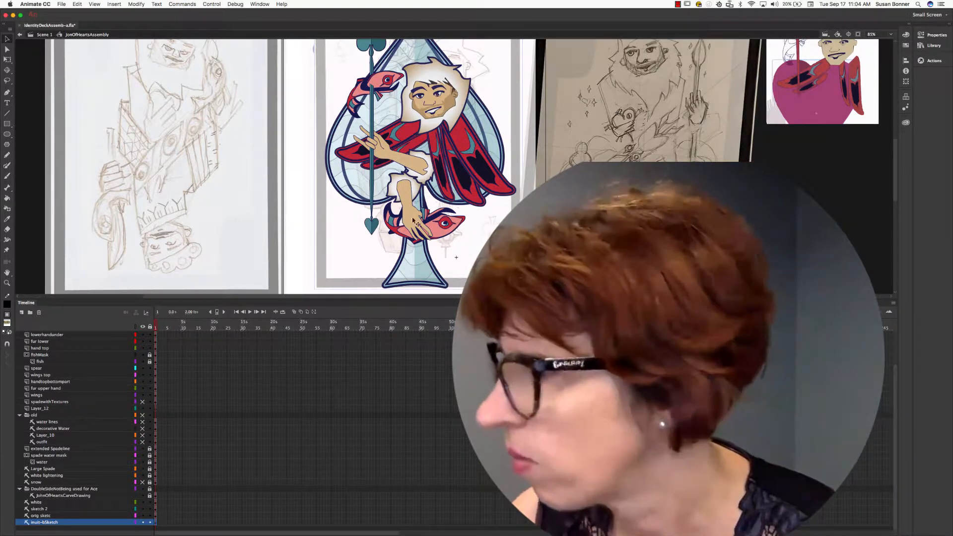
drag(149, 454, 150, 495)
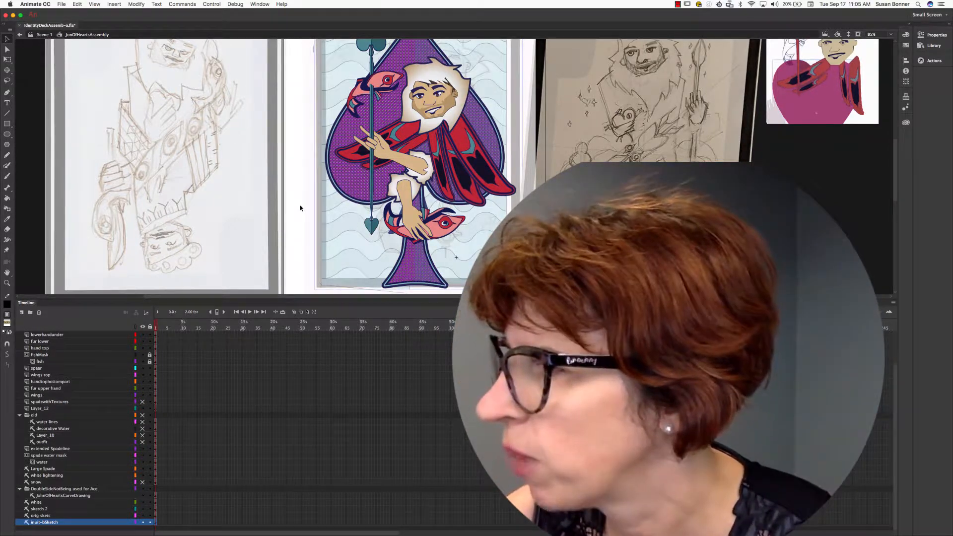
Copy the purple spade shape from the spade water mask layer and paste it in place on a new layer above spadewithTextures
click(353, 185)
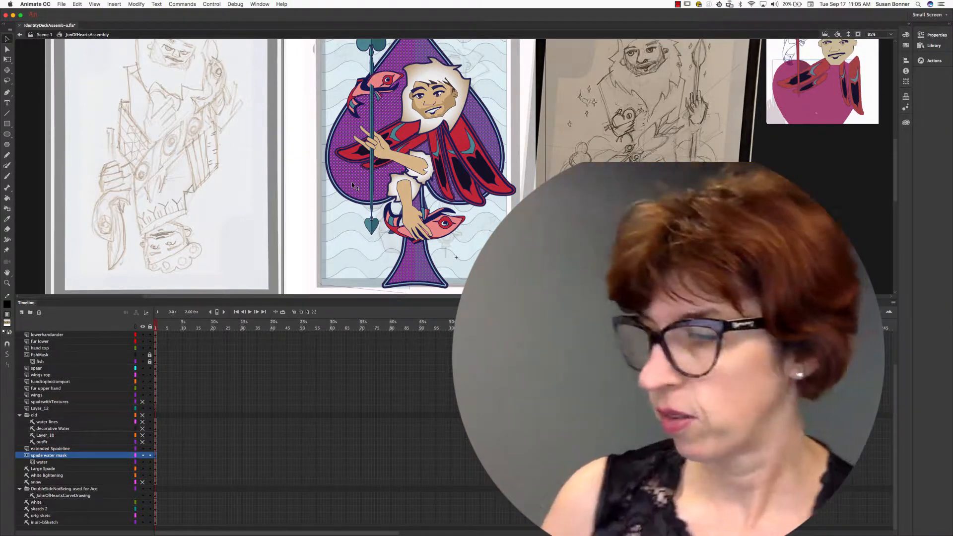
click(61, 402)
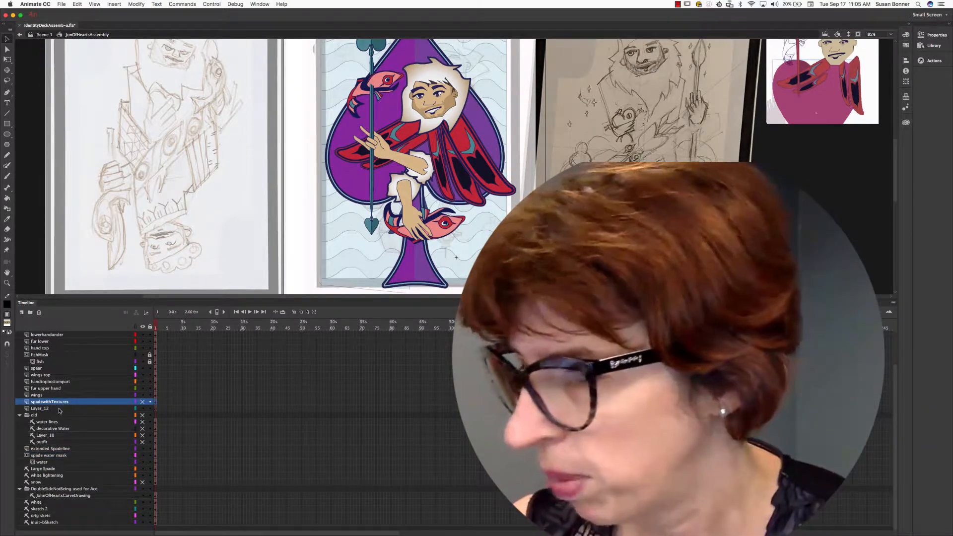
click(21, 313)
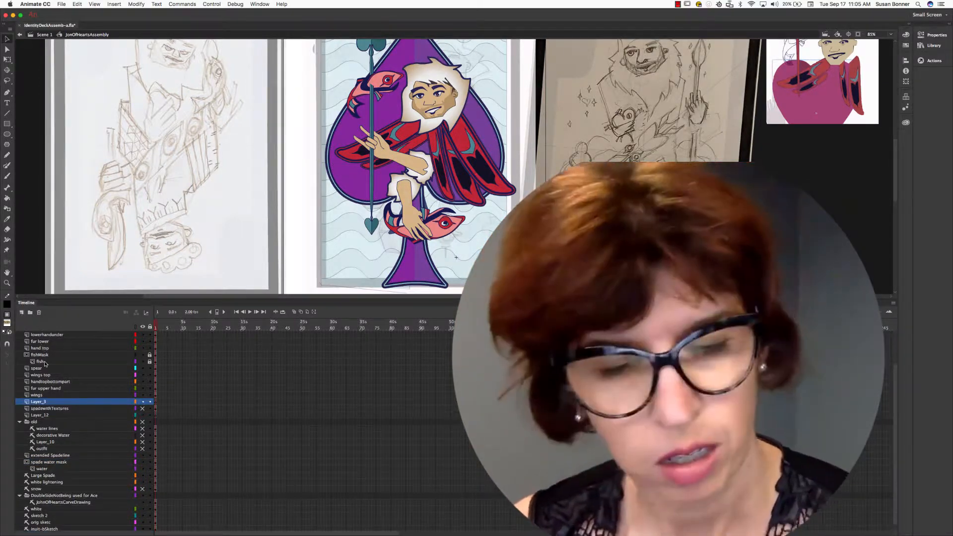
key(super+shift+v)
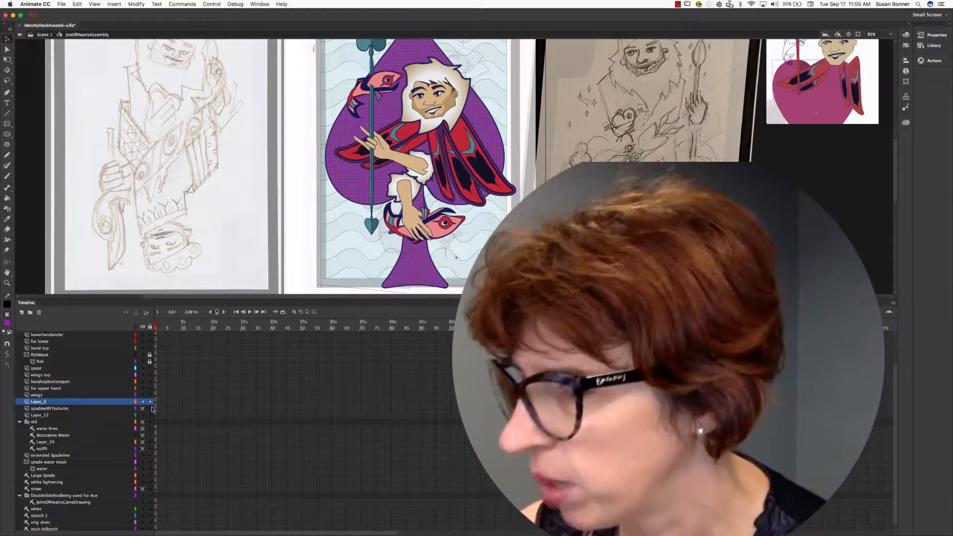
Rename the new layer holding the pasted spade as SpadeWaterTexture2
double_click(43, 402)
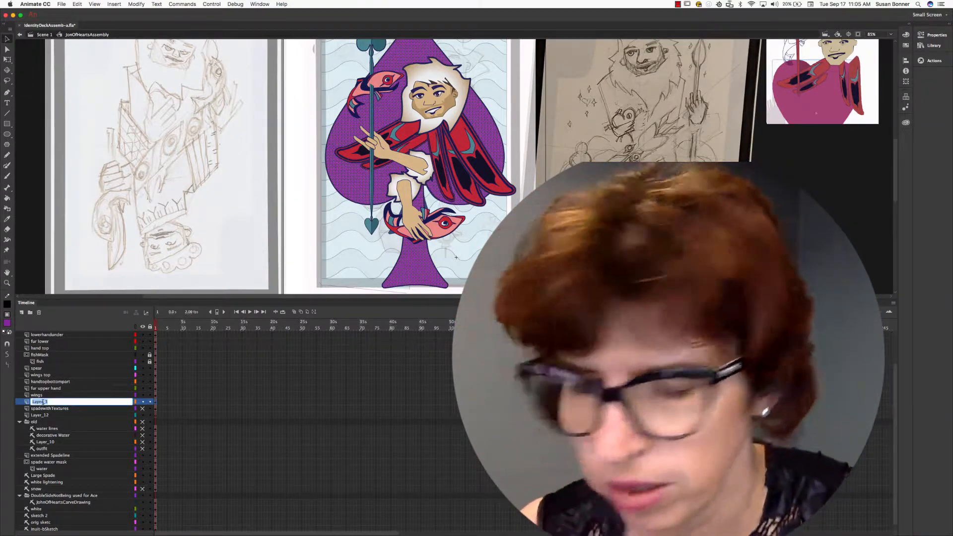
text(Spade)
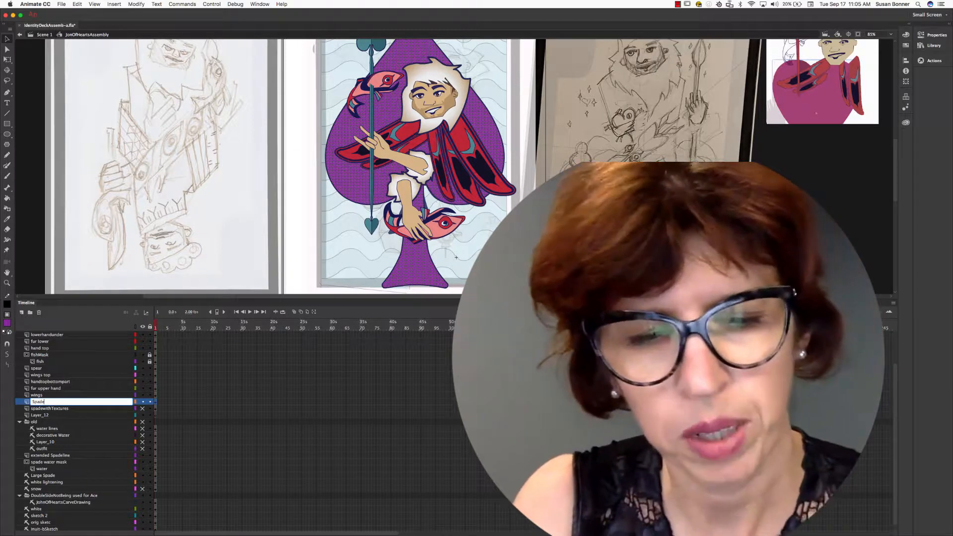
text(WaterTex)
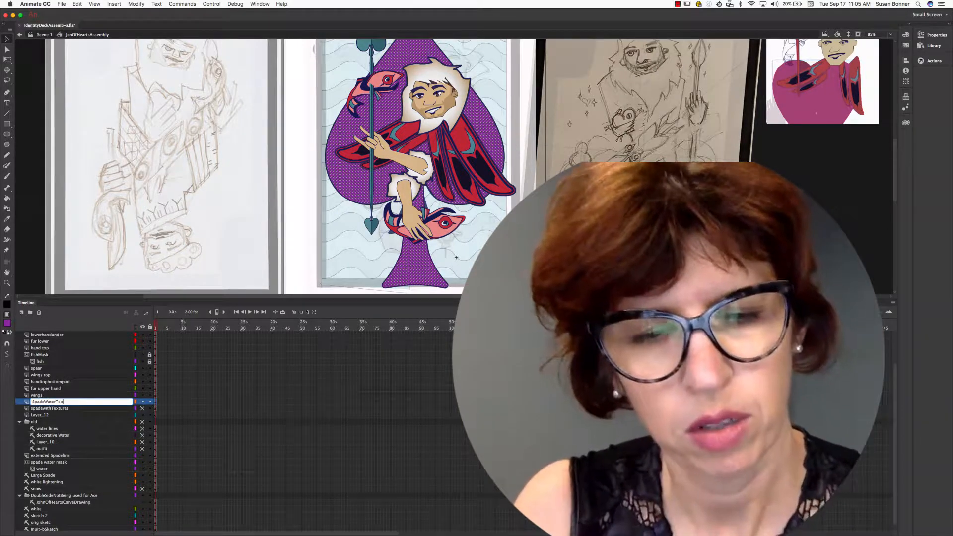
text(ture2)
key(Return)
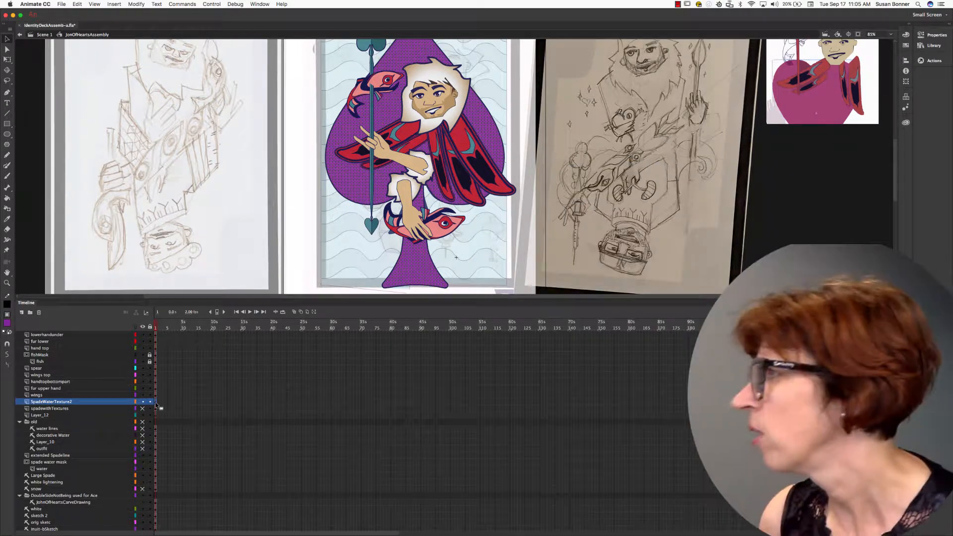
Change the pasted spade's fill type from solid color to Bitmap fill
click(906, 37)
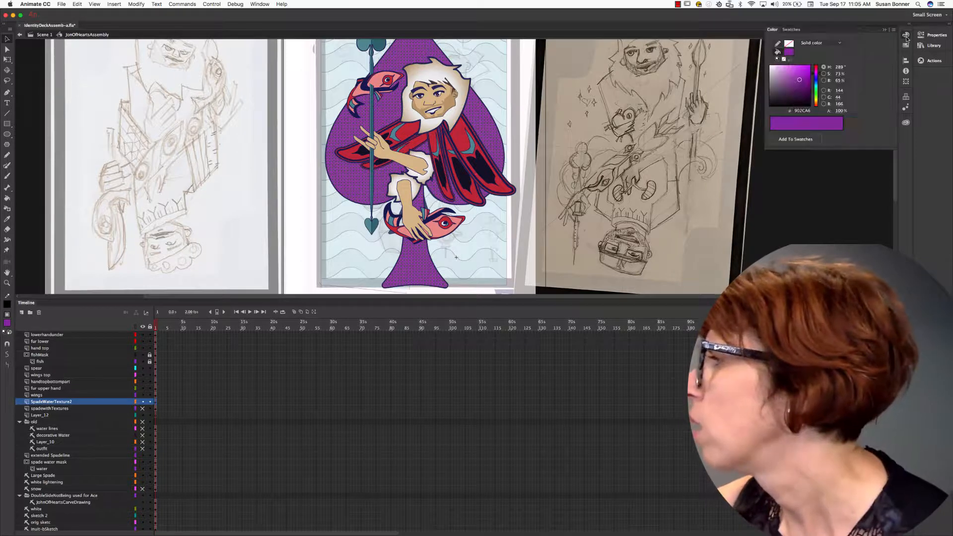
click(829, 44)
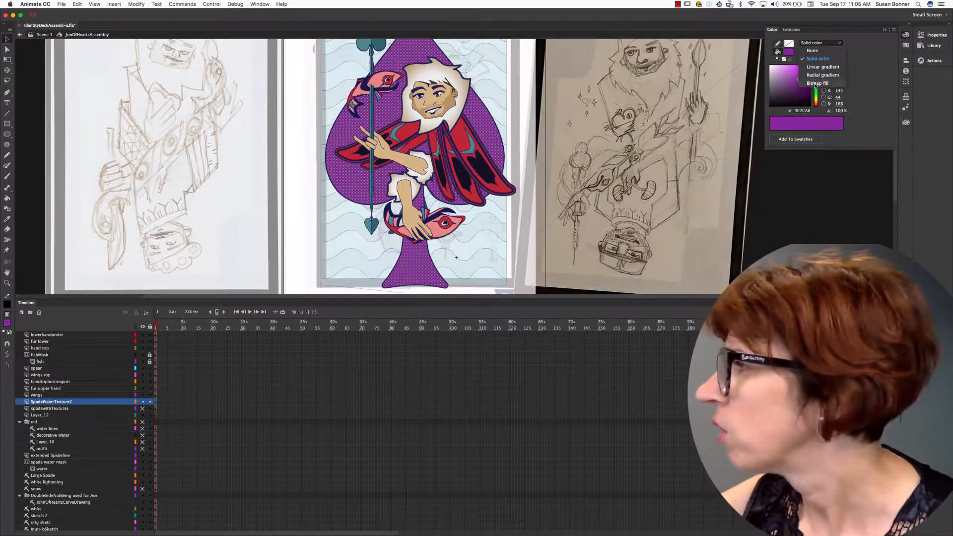
click(816, 83)
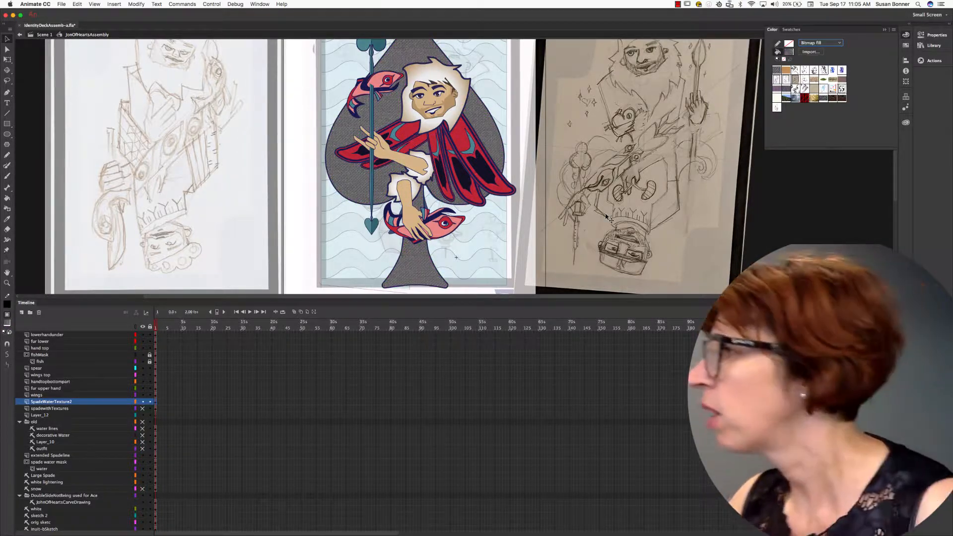
Try several existing bitmap textures on the spade, including red plaid, gold pattern and dark wood, ending with the tan rippled one
click(803, 99)
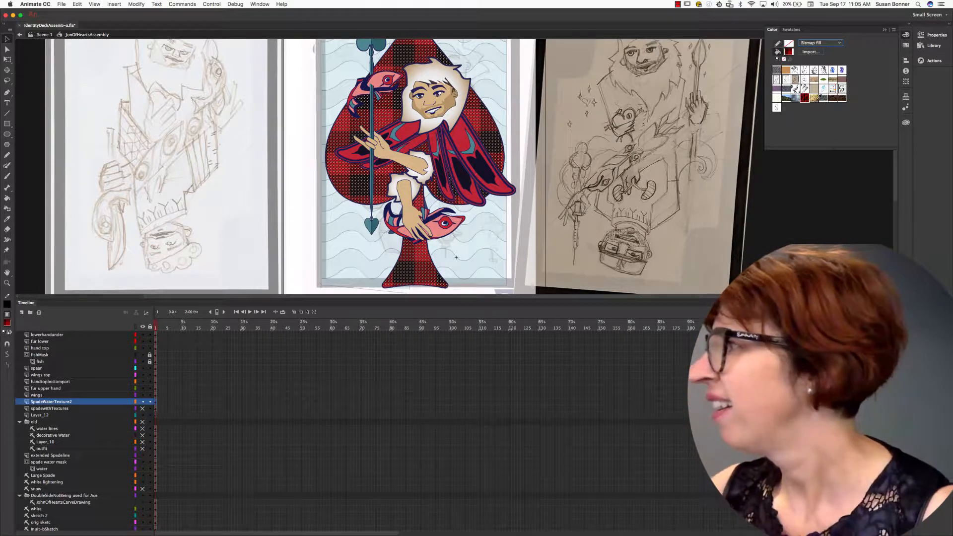
click(814, 98)
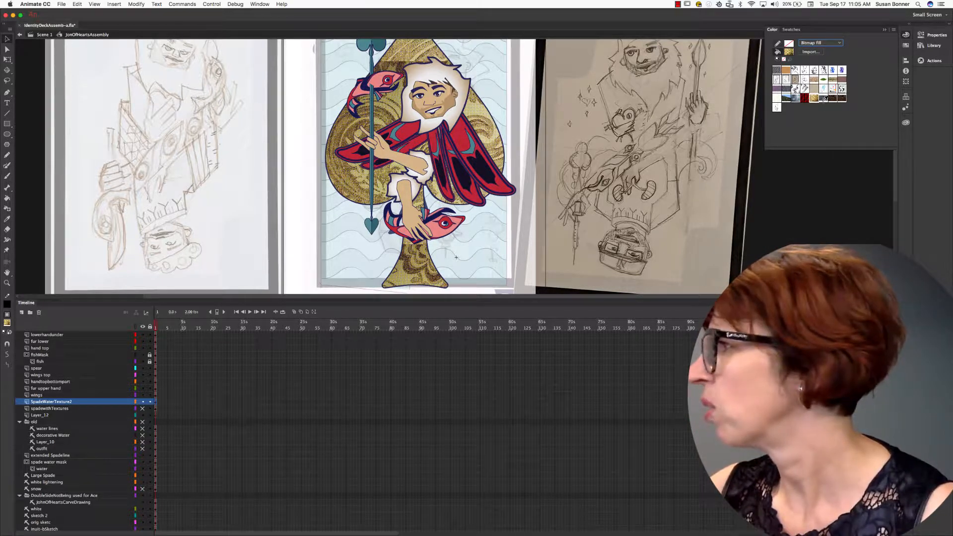
click(822, 99)
click(833, 99)
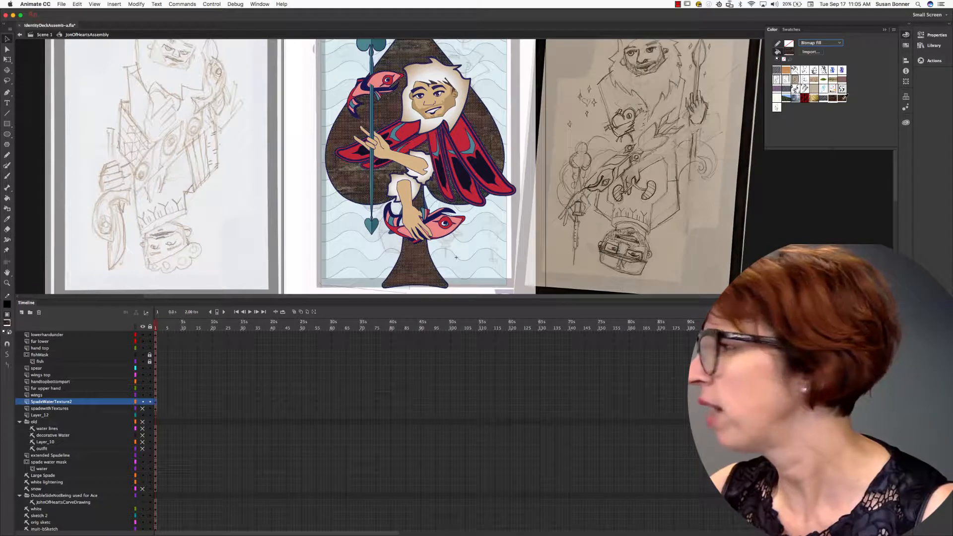
click(779, 88)
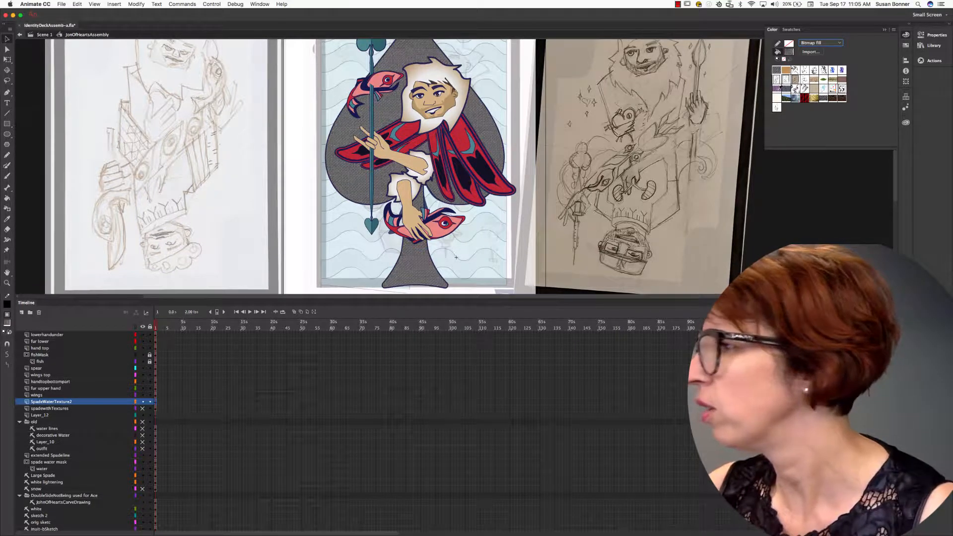
click(814, 80)
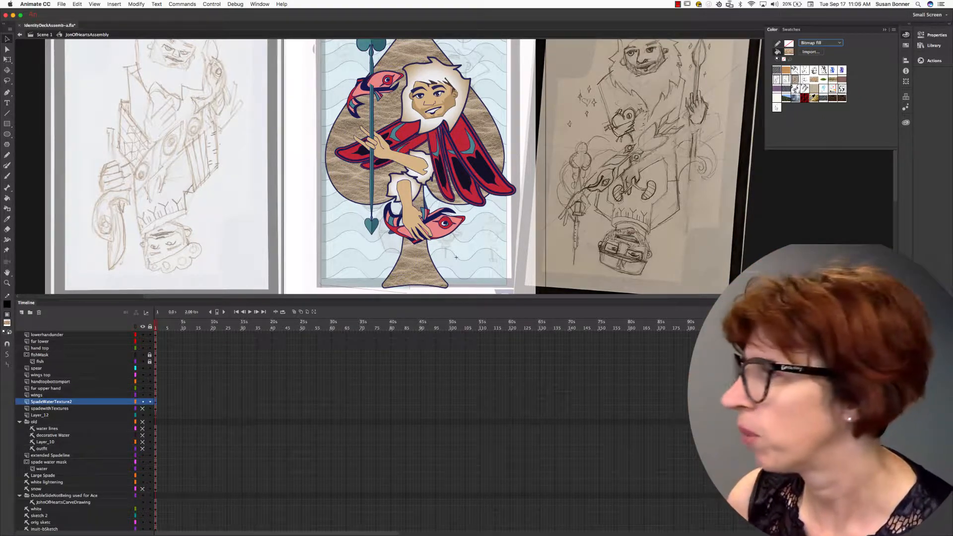
Import the altered metal texture TexturesCom_MetalBare0196_1_SAltered.jpg from the Desktop's DM2Online folder into the library
click(813, 99)
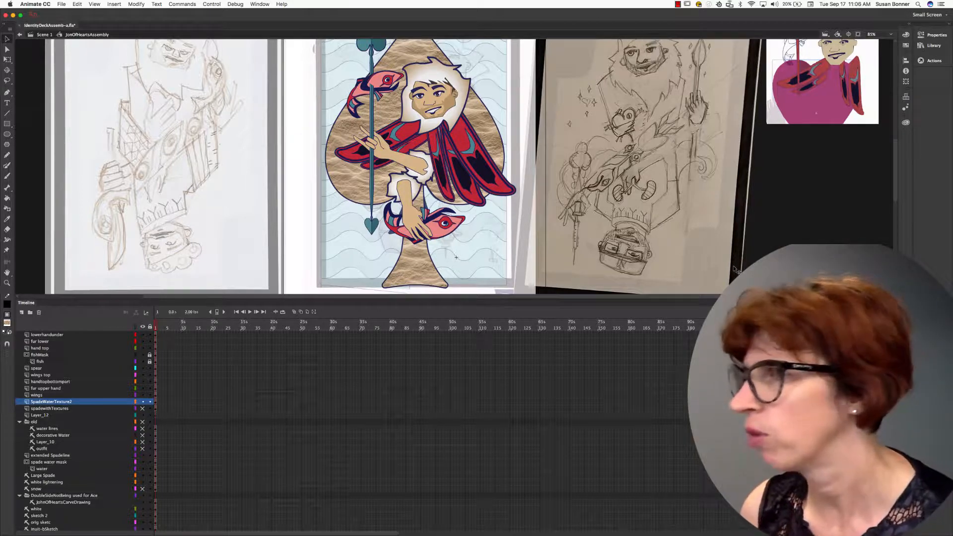
click(61, 4)
mouse_move(98, 104)
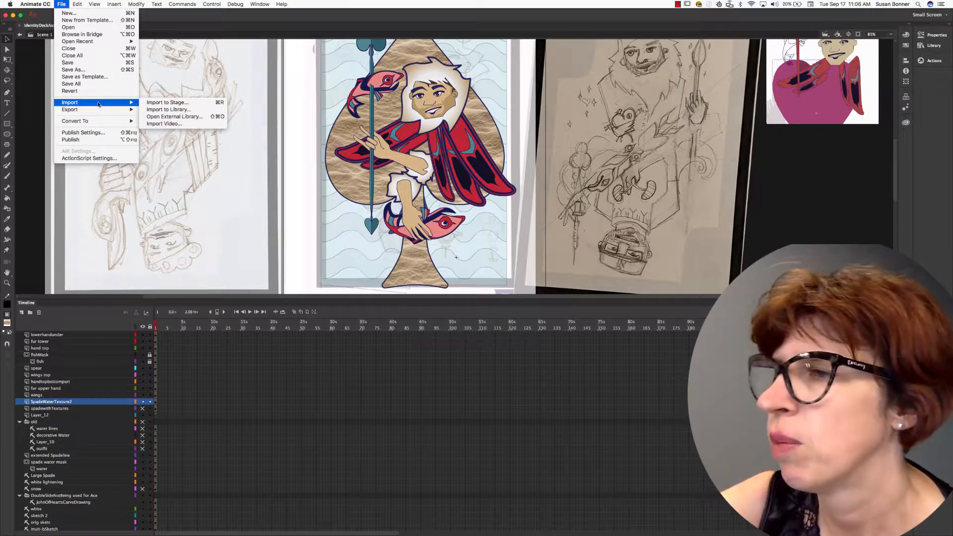
click(174, 108)
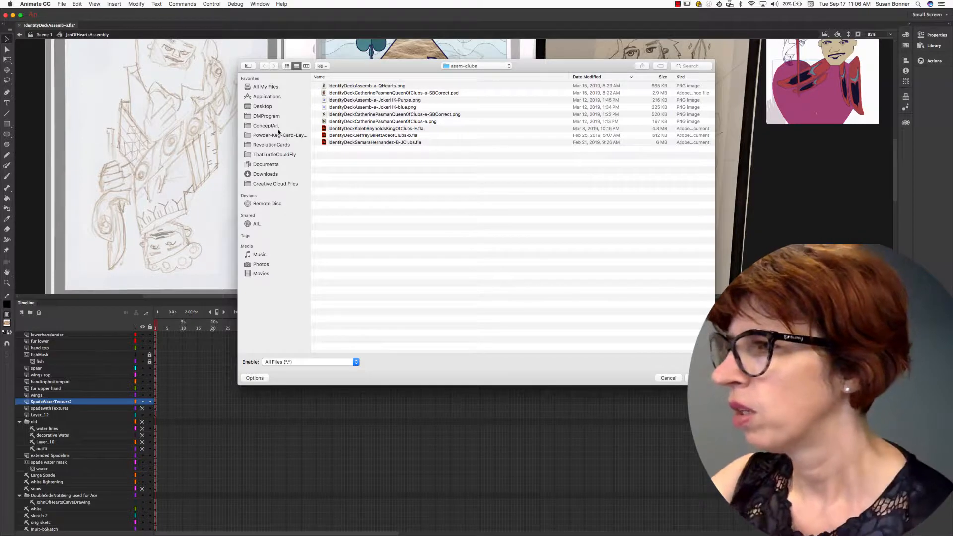
click(280, 105)
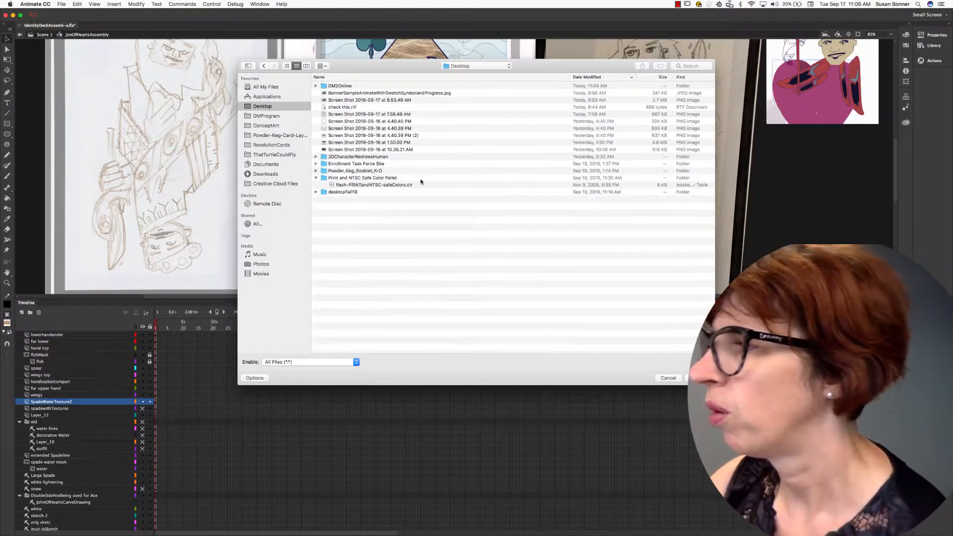
click(316, 86)
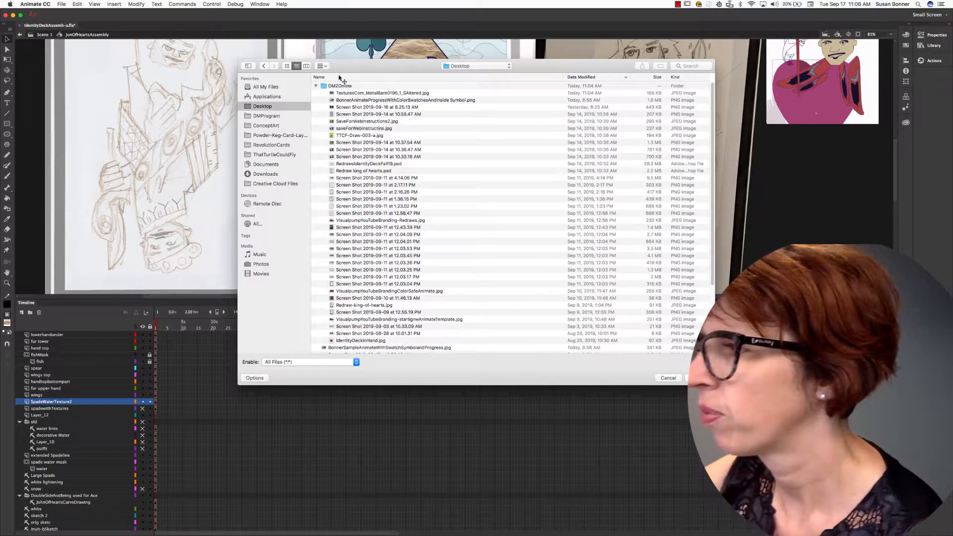
click(415, 93)
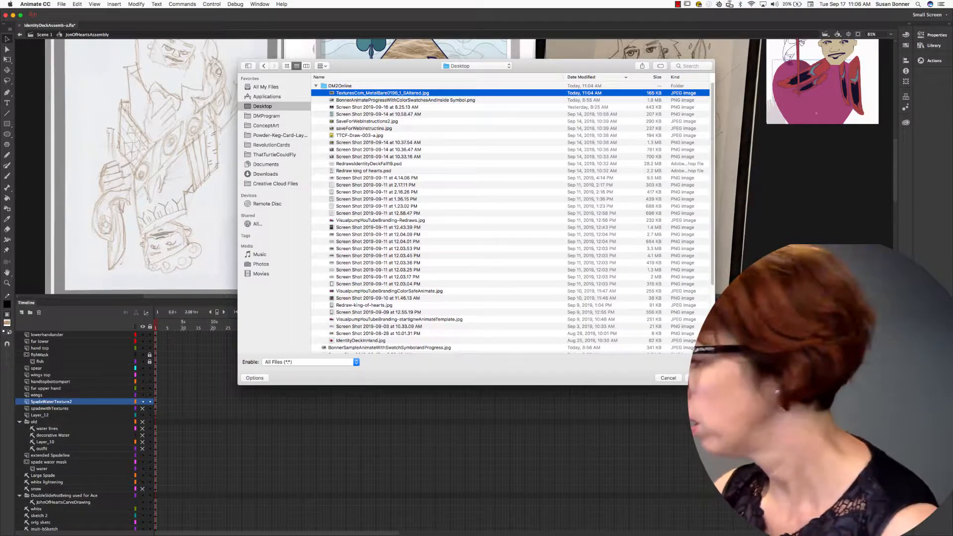
click(697, 378)
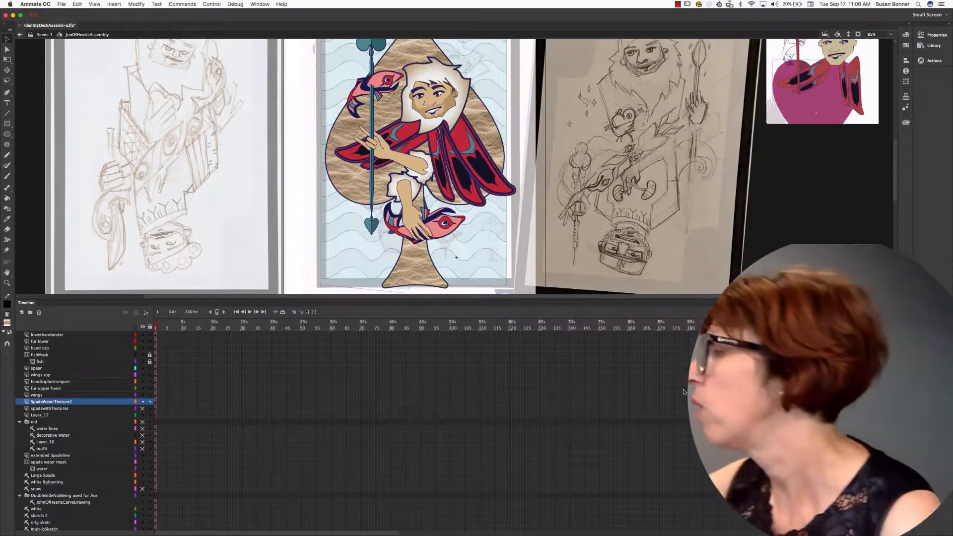
Check the library for the imported metal texture and preview it
click(933, 46)
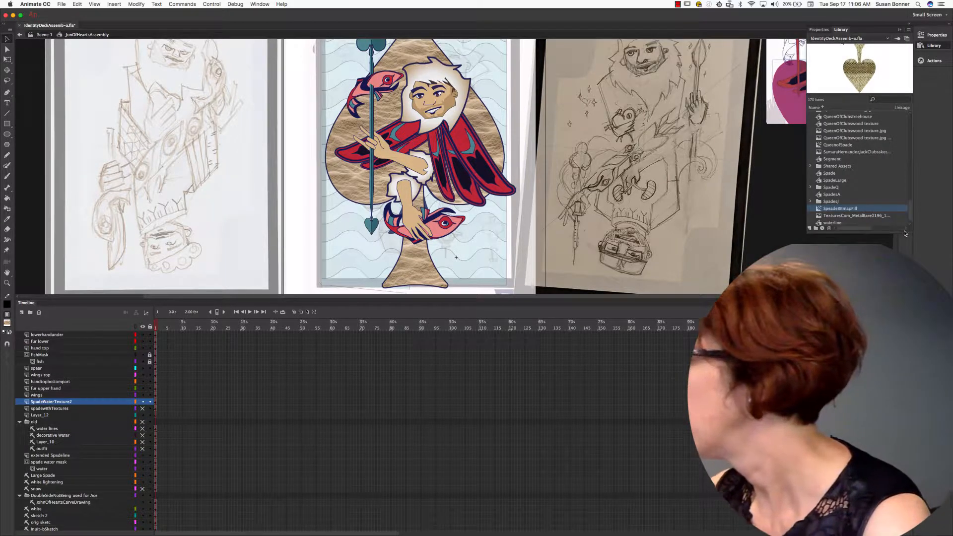
drag(905, 233, 904, 352)
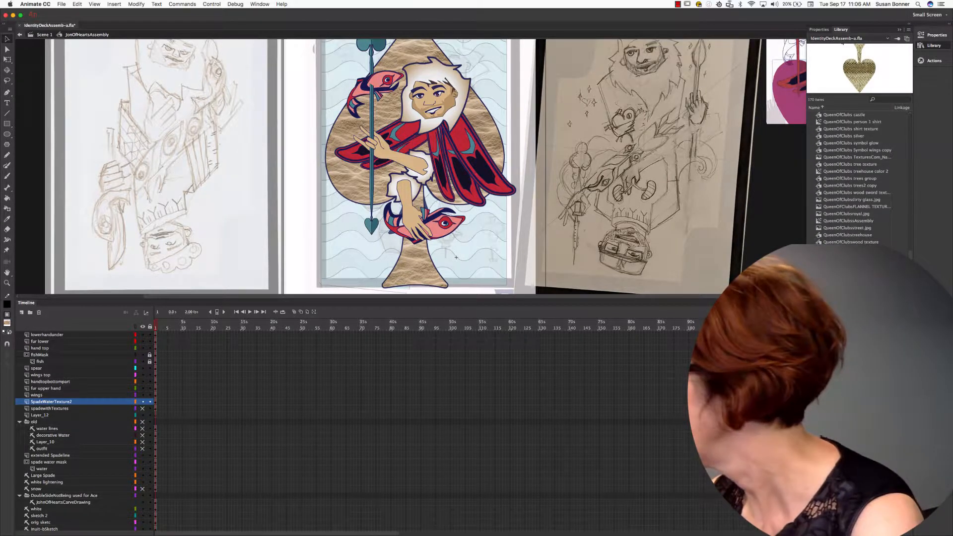
click(844, 298)
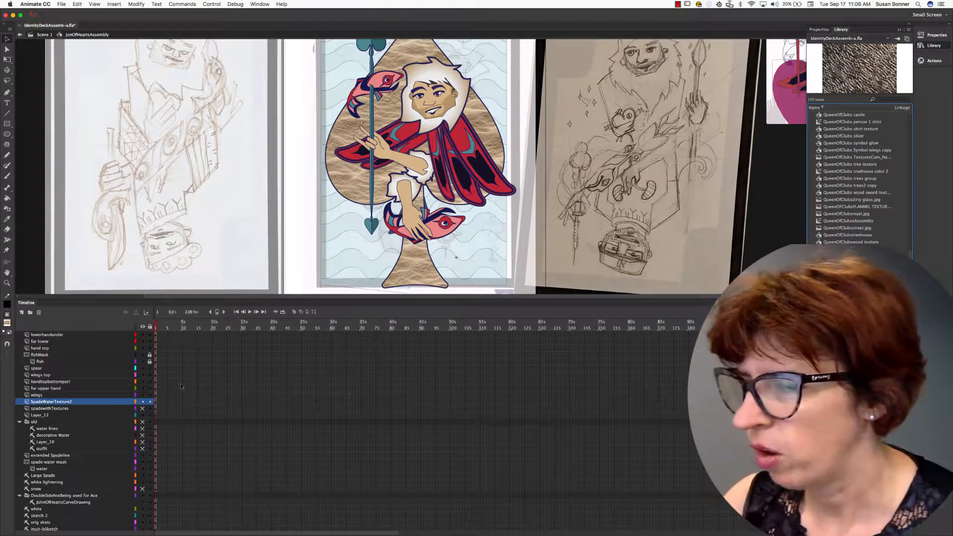
click(297, 245)
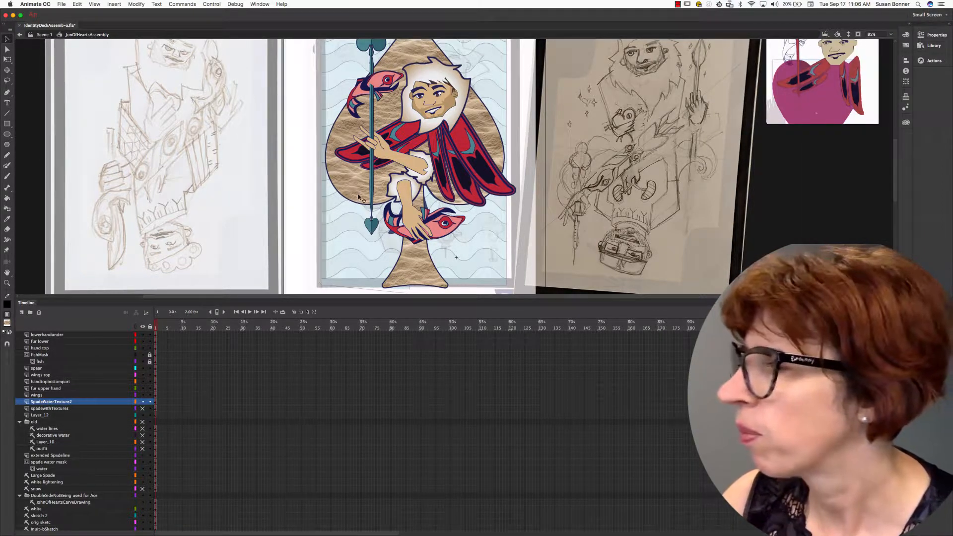
Fill the spade on the SpadeWaterTexture2 layer with the newly imported metal texture as its bitmap fill
click(361, 199)
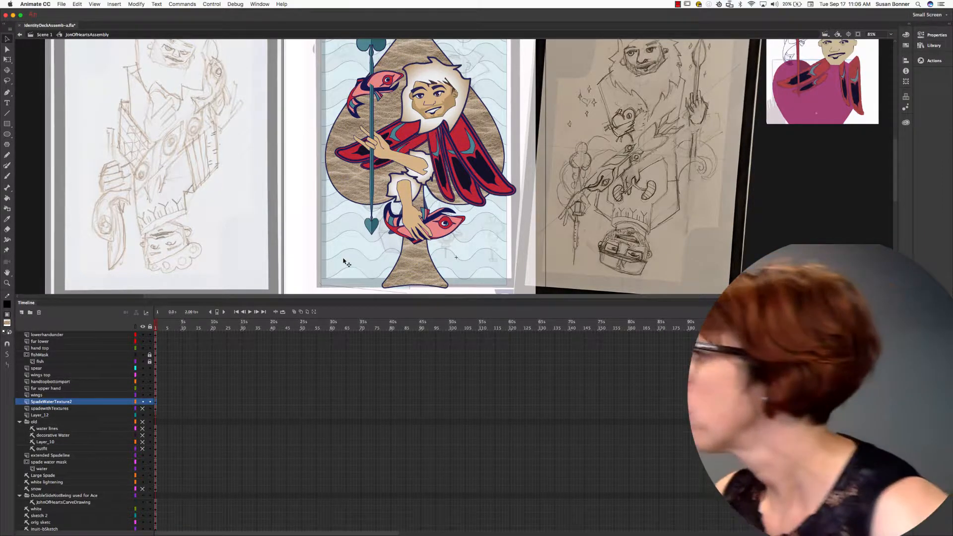
click(906, 36)
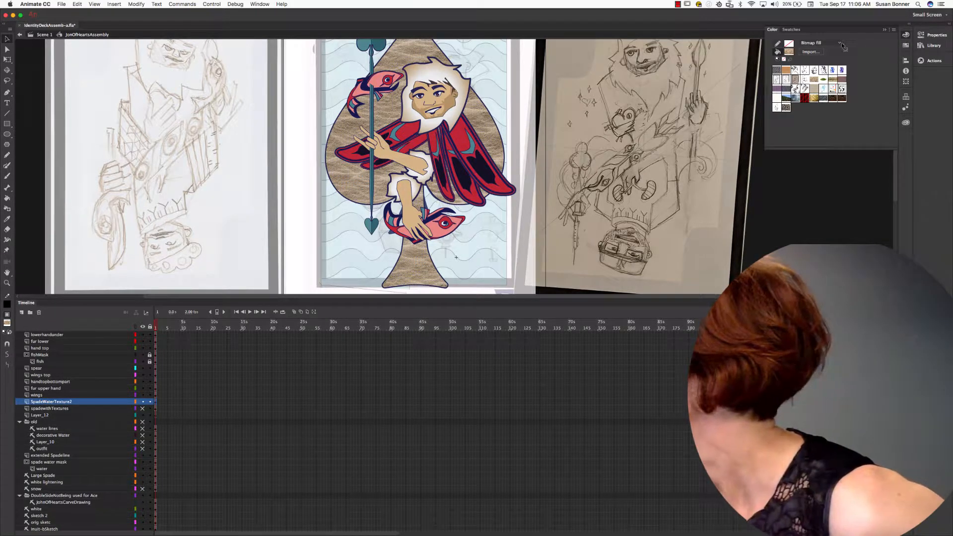
click(788, 107)
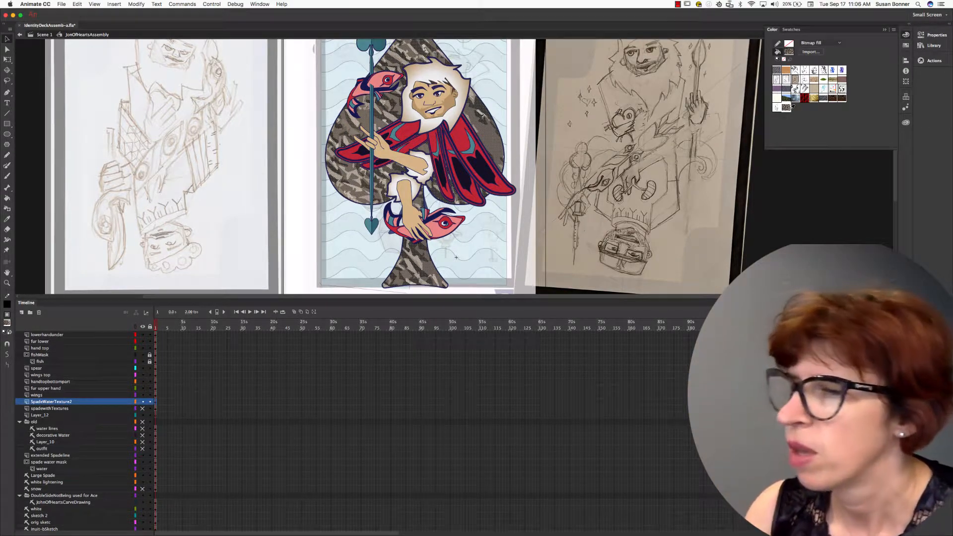
click(30, 266)
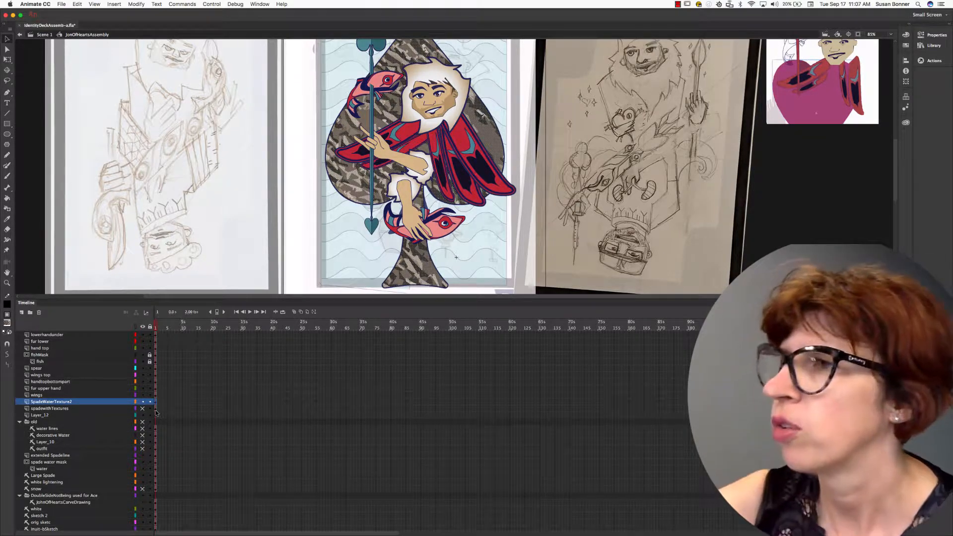
Convert the textured spade to a Movie Clip symbol named SpadeWithWaterTexture
click(137, 5)
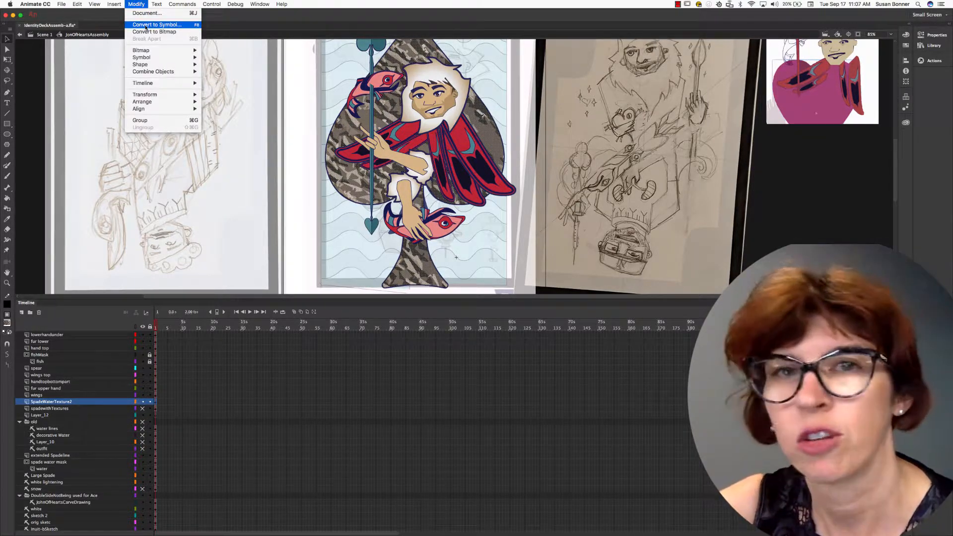
click(145, 27)
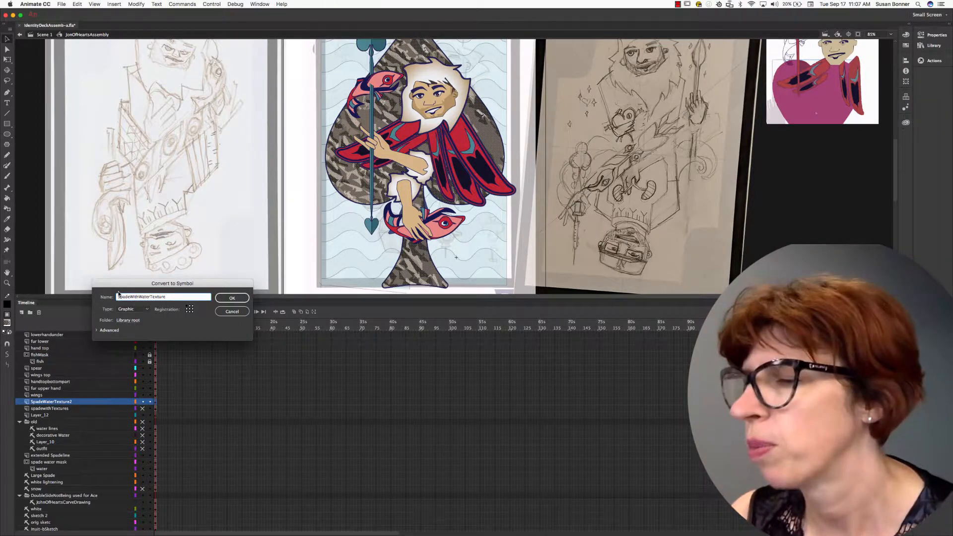
click(146, 310)
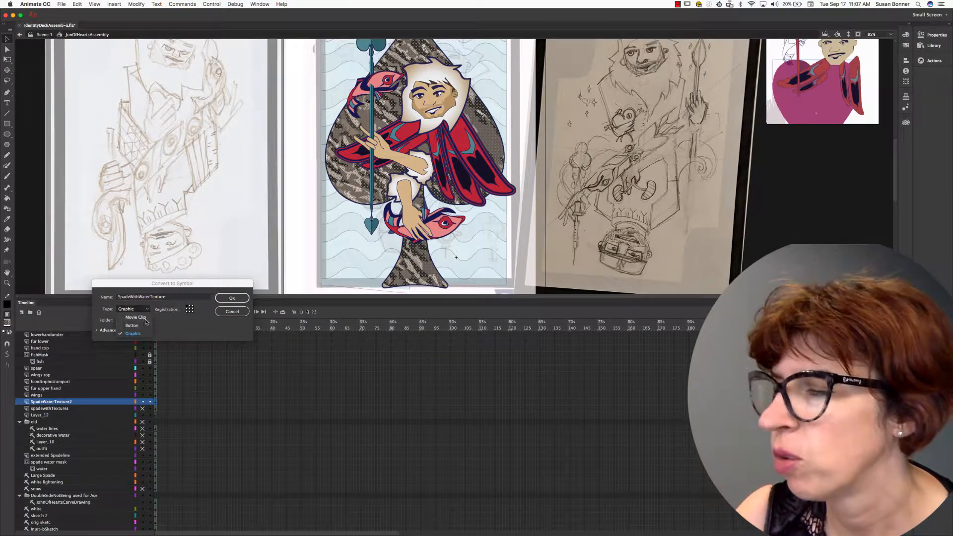
click(136, 317)
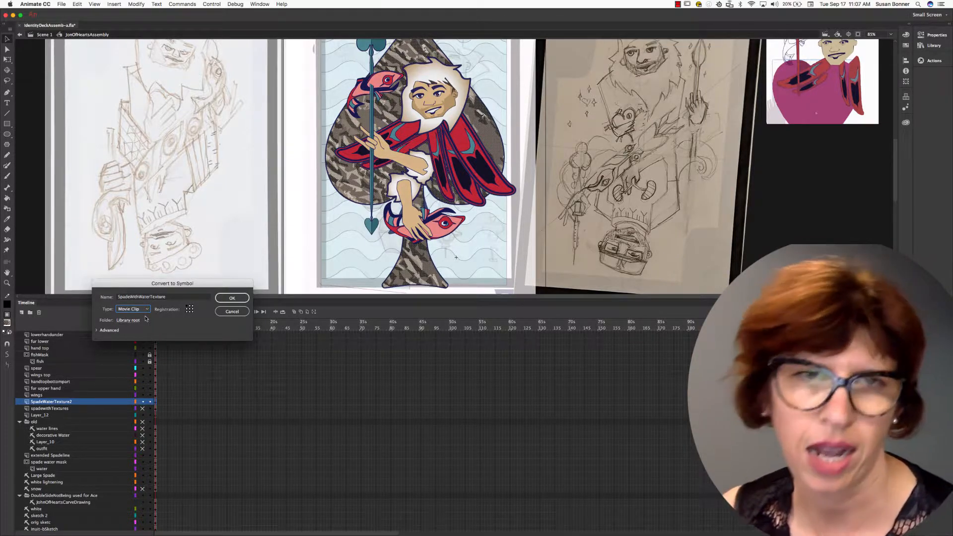
click(235, 300)
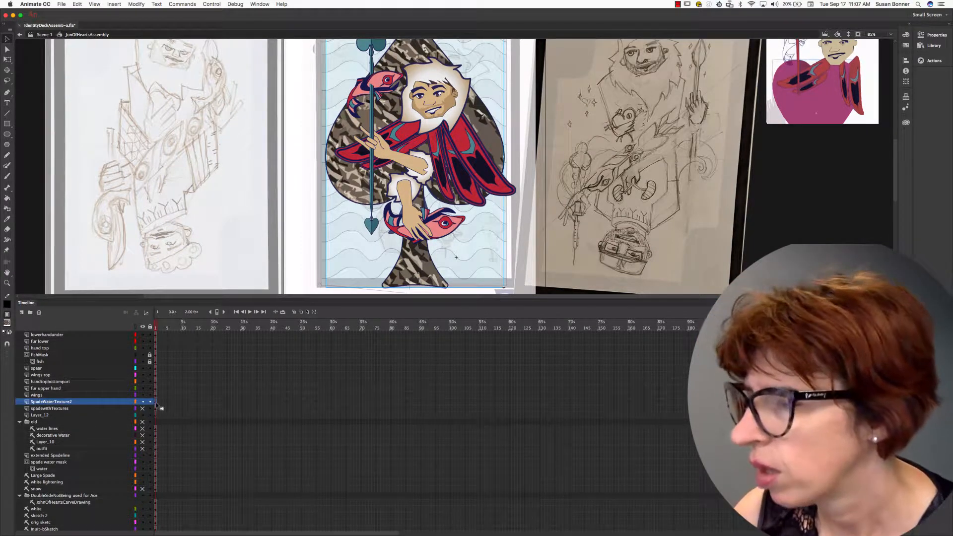
Apply a Tint color effect to the spade symbol using the teal swatch with red 86, green 144, blue 153
click(291, 255)
click(503, 158)
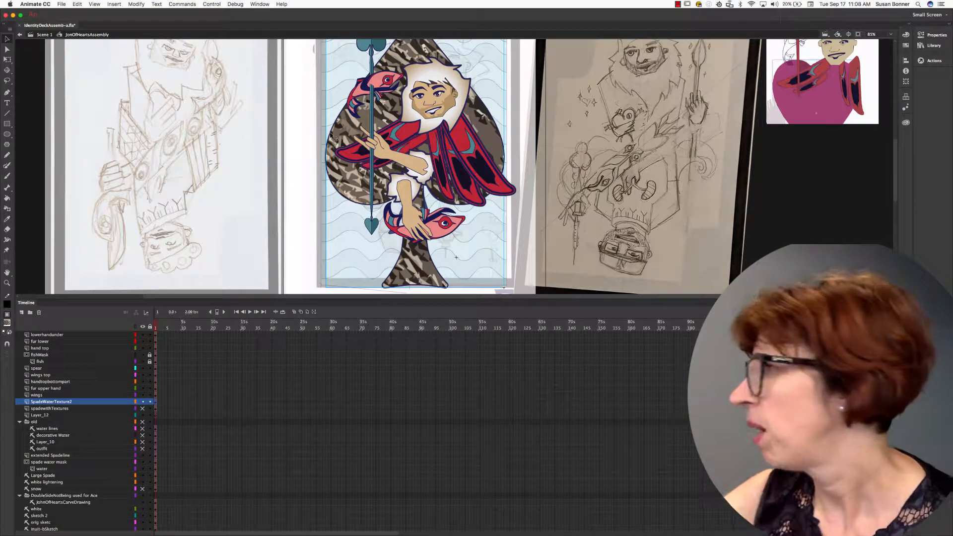
click(928, 35)
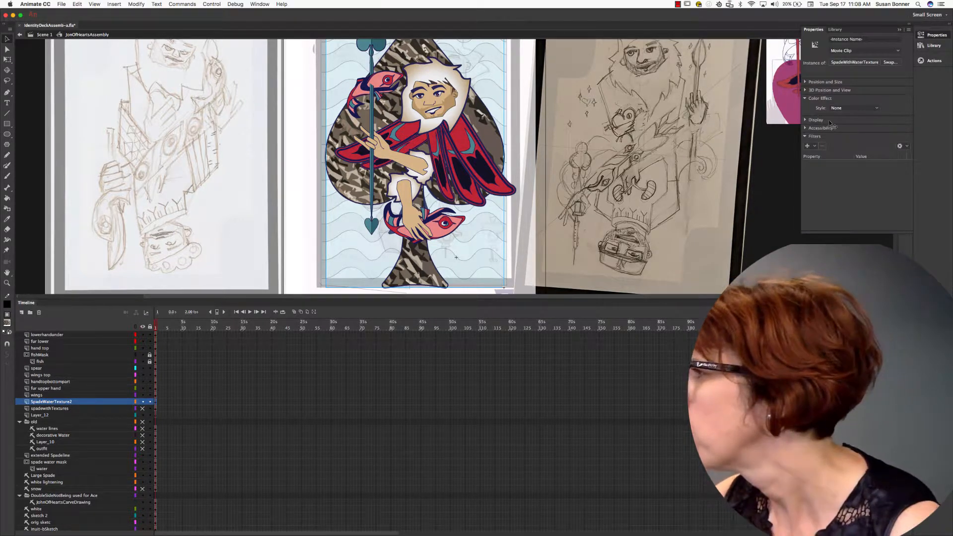
click(807, 99)
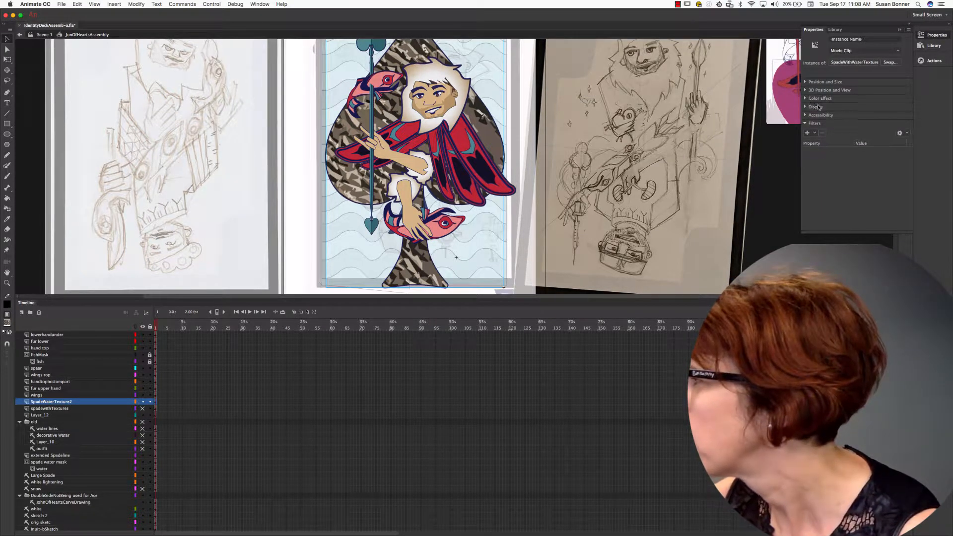
click(812, 100)
click(879, 108)
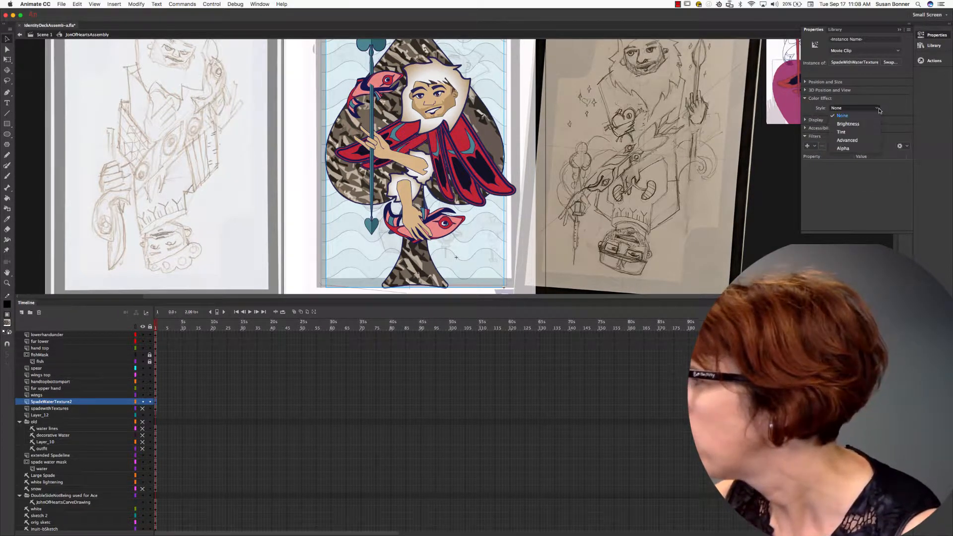
click(859, 139)
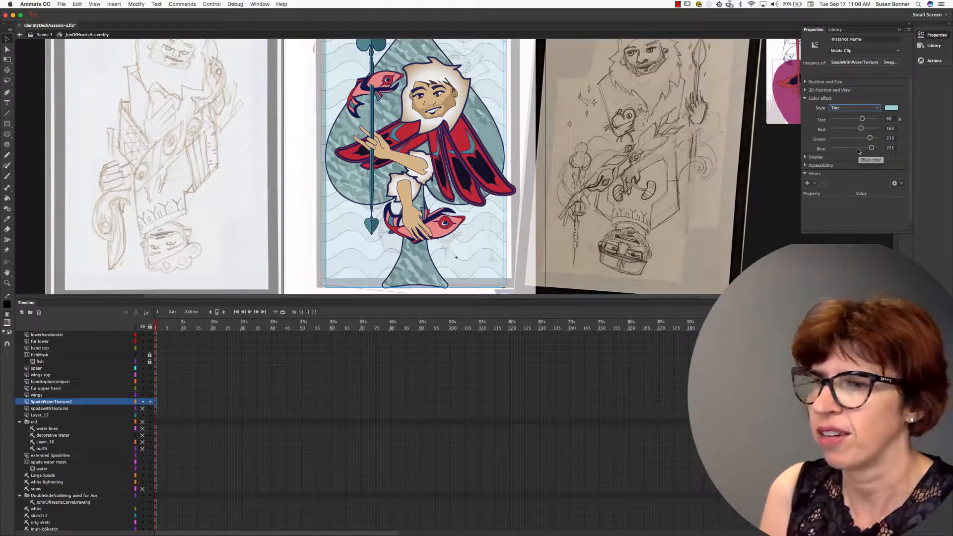
click(895, 109)
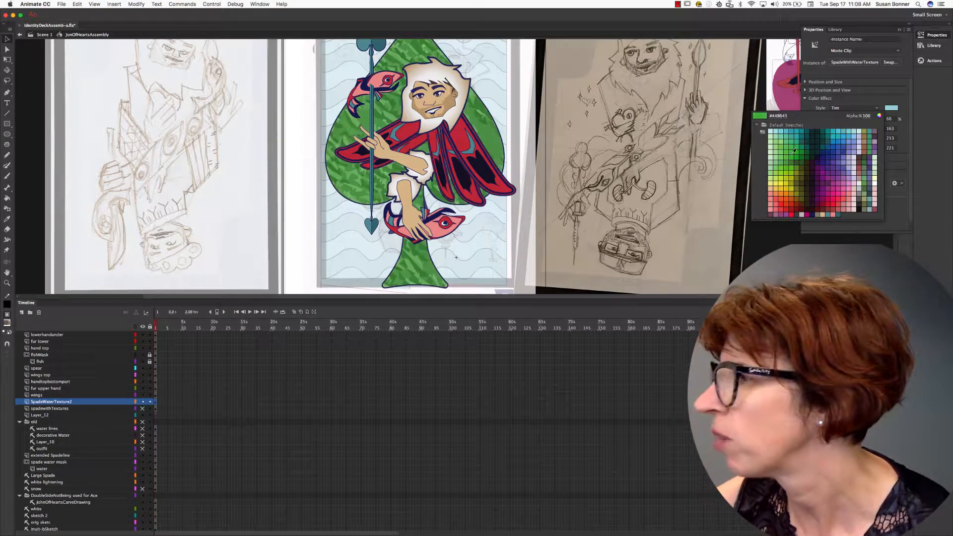
click(831, 213)
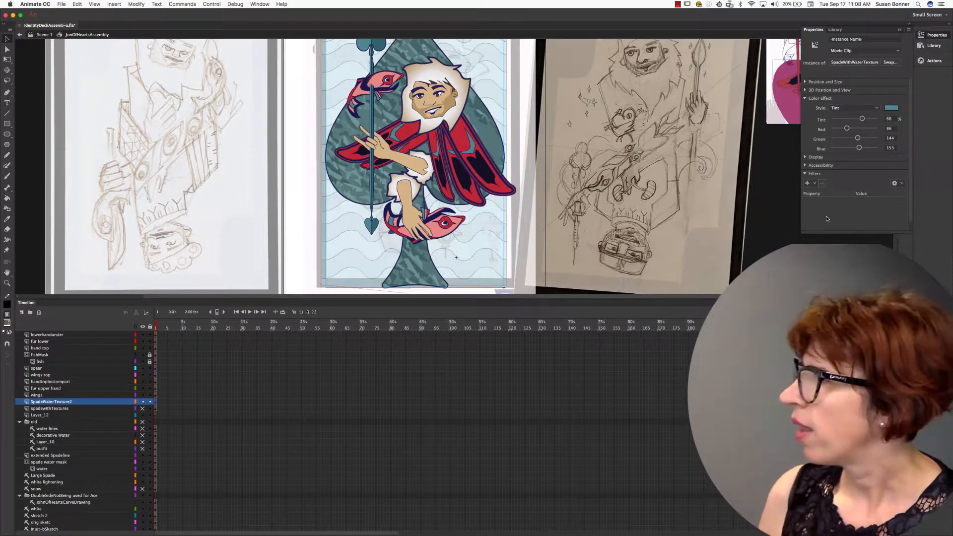
Try the spade's tint at 100%, and settle on a tint strength of 82%
drag(862, 119, 884, 119)
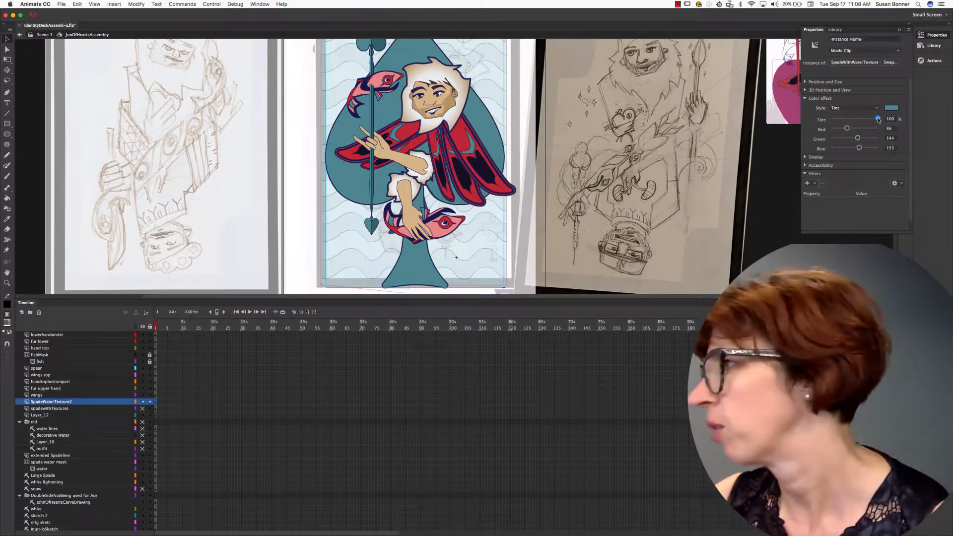
drag(878, 119, 871, 120)
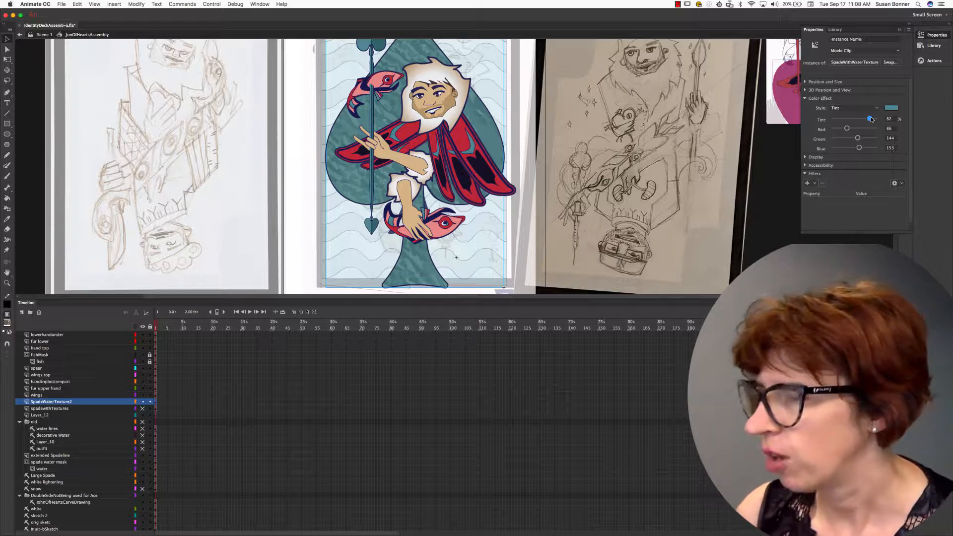
click(157, 405)
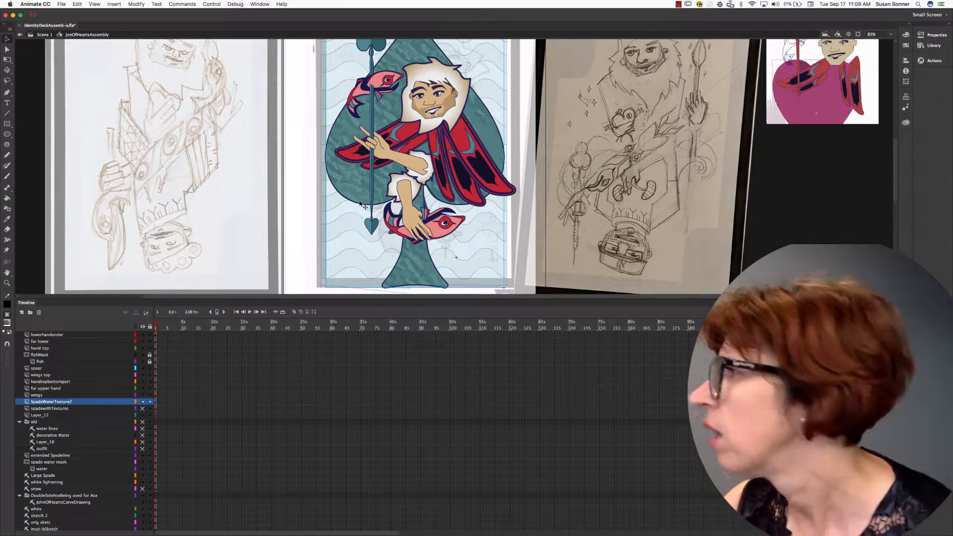
Switch the spade symbol's color effect to Advanced and lower its alpha to 56%
click(932, 35)
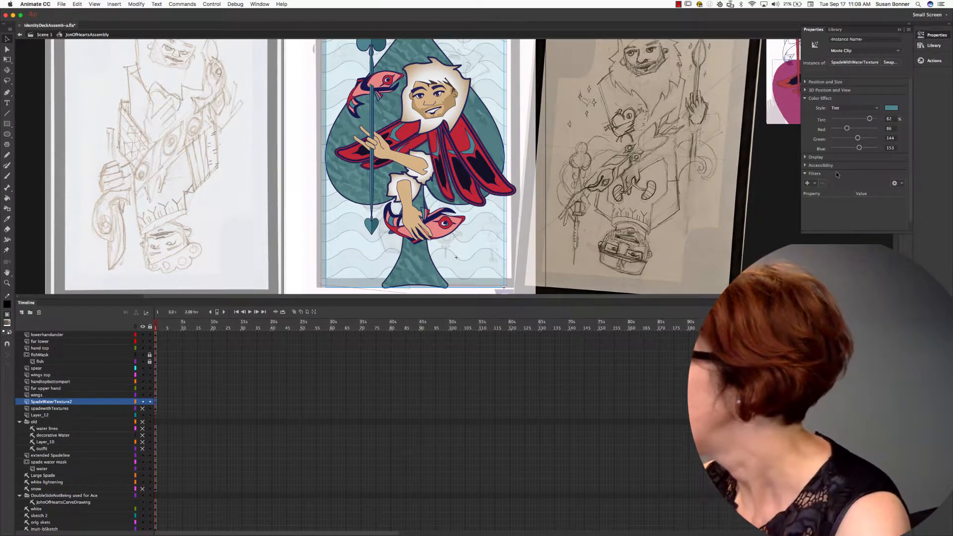
click(876, 108)
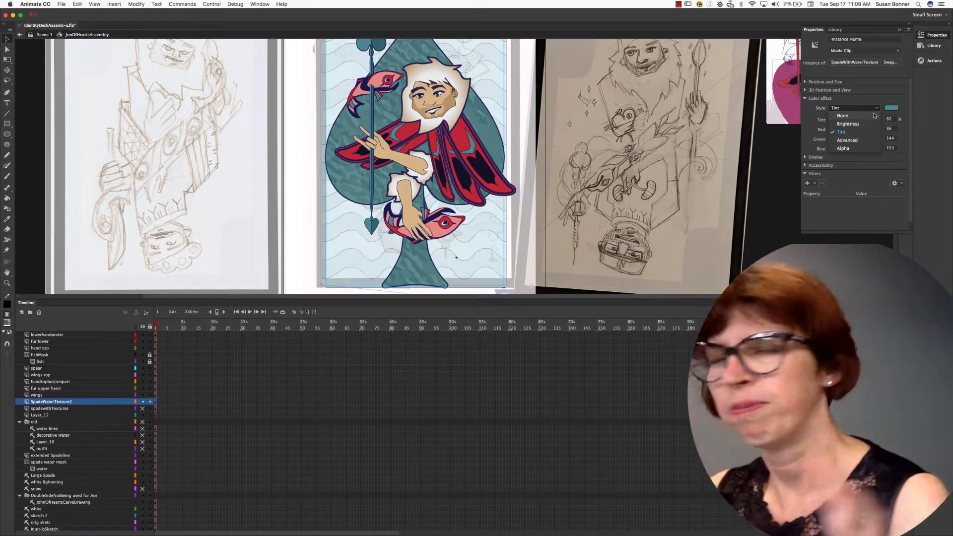
click(869, 141)
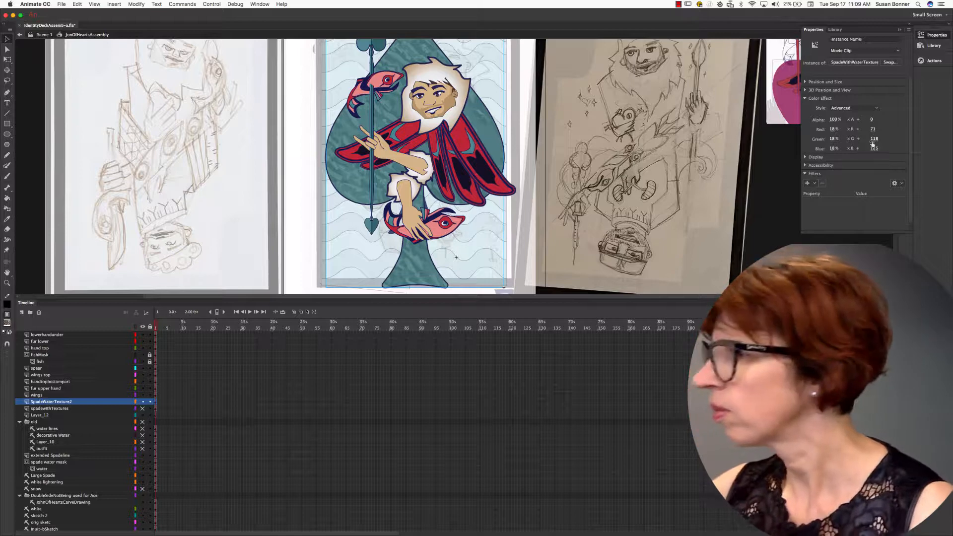
drag(834, 119, 825, 127)
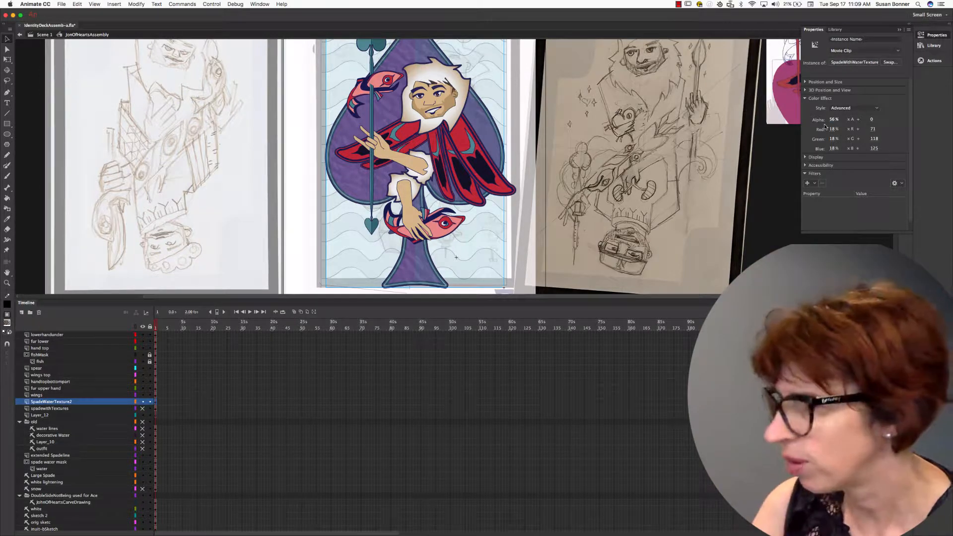
Hide Layer_12, the old folder, and every layer from extended Spadeline down through the sketches, and deselect the spade
click(142, 415)
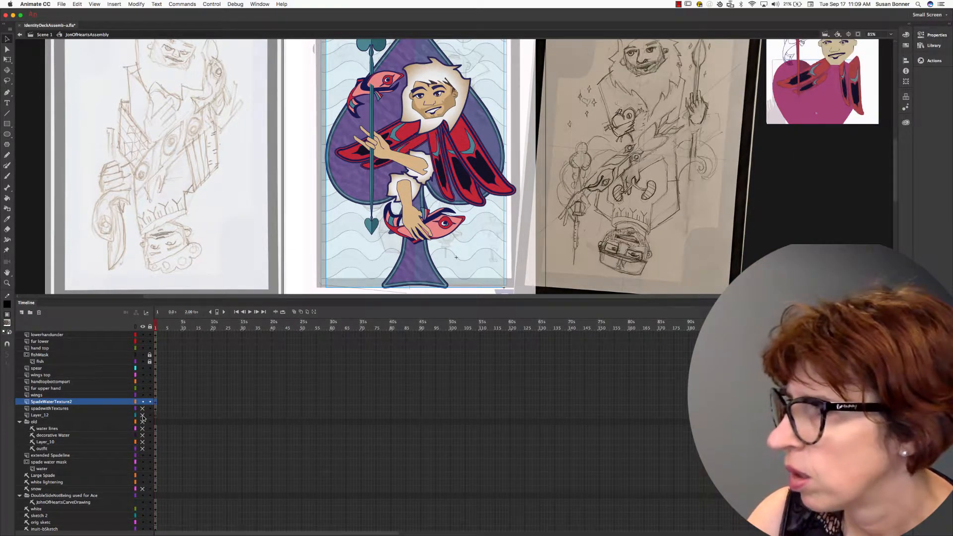
click(142, 422)
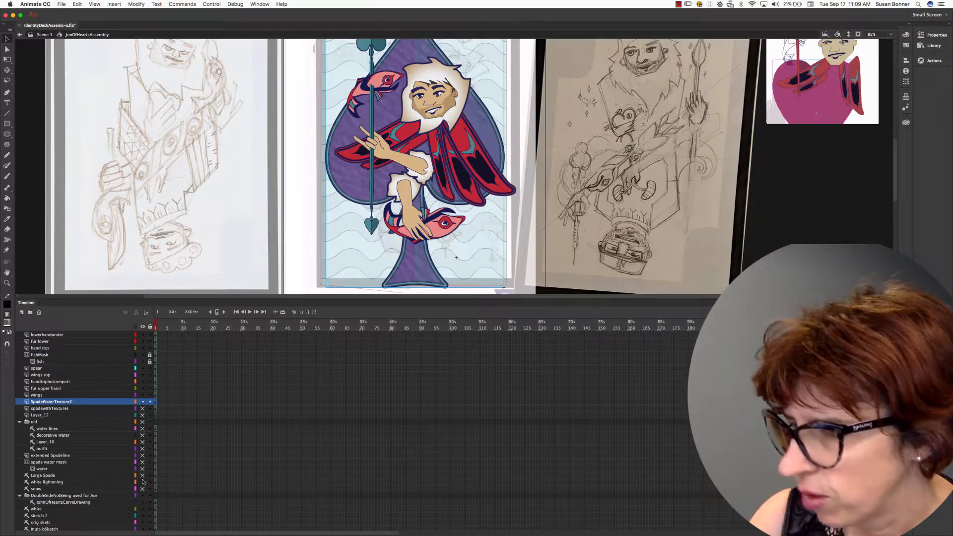
drag(142, 455, 142, 529)
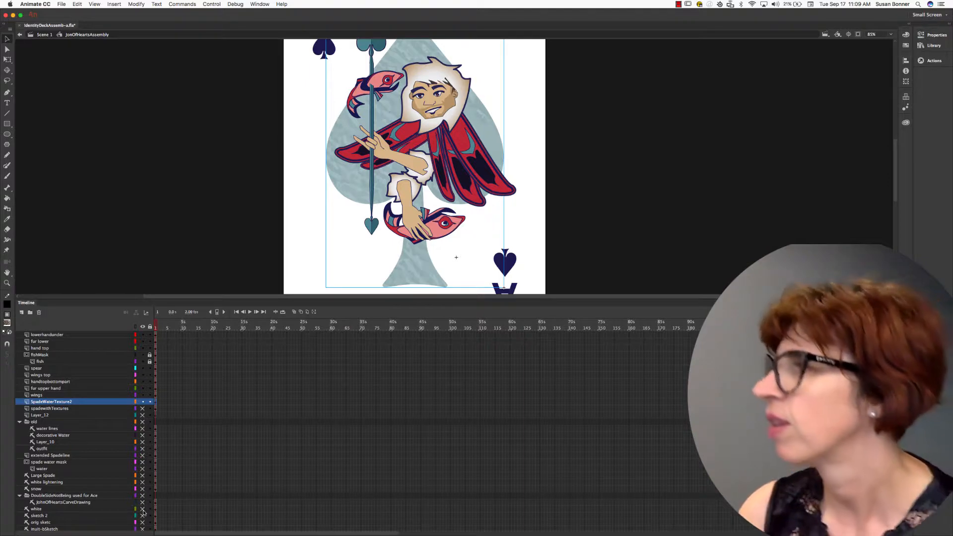
click(196, 228)
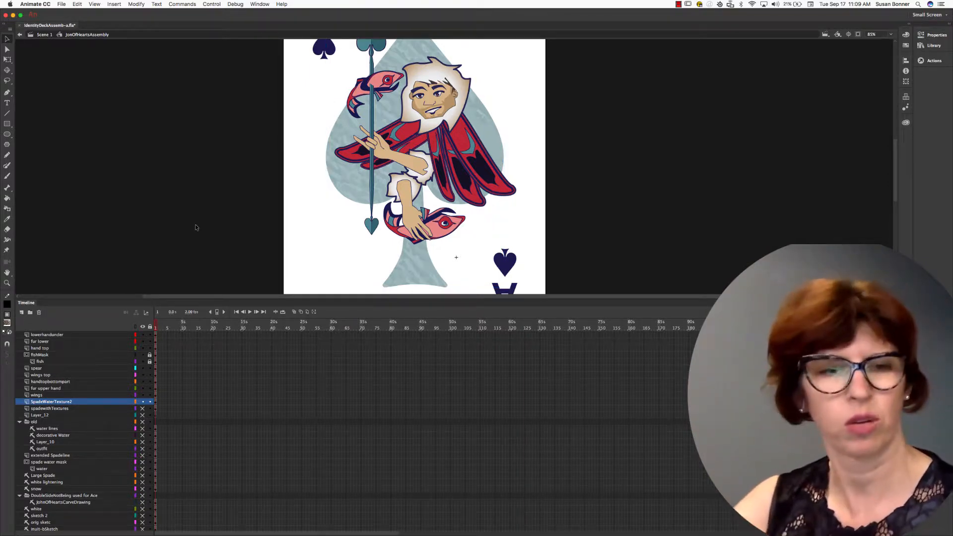
View the whole card and lower the textured spade symbol's Advanced color effect alpha to 34%
key(z)
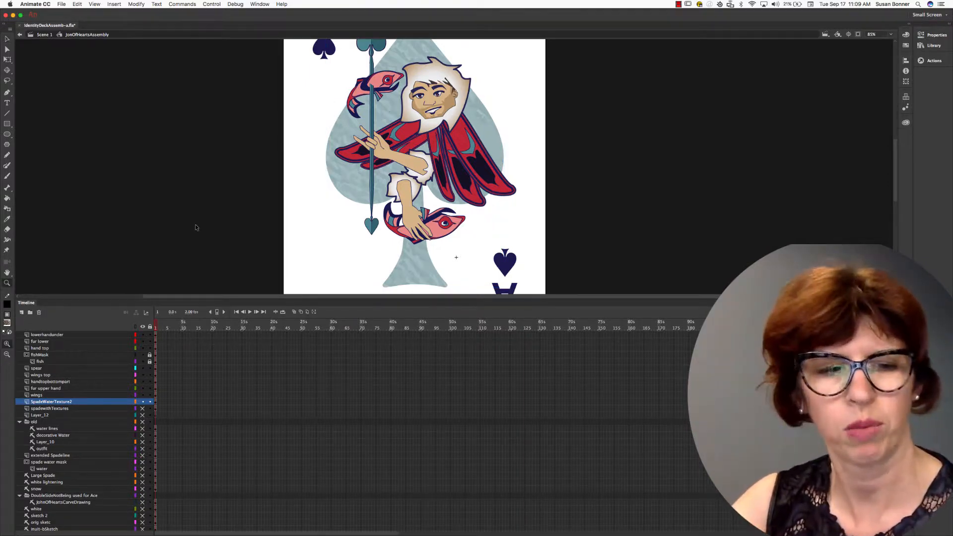
alt+click(438, 205)
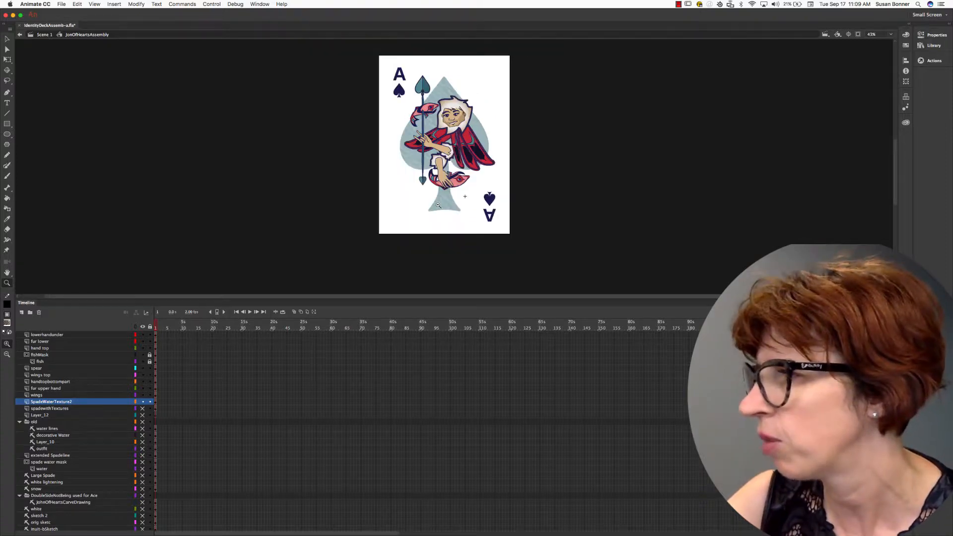
drag(376, 56, 510, 239)
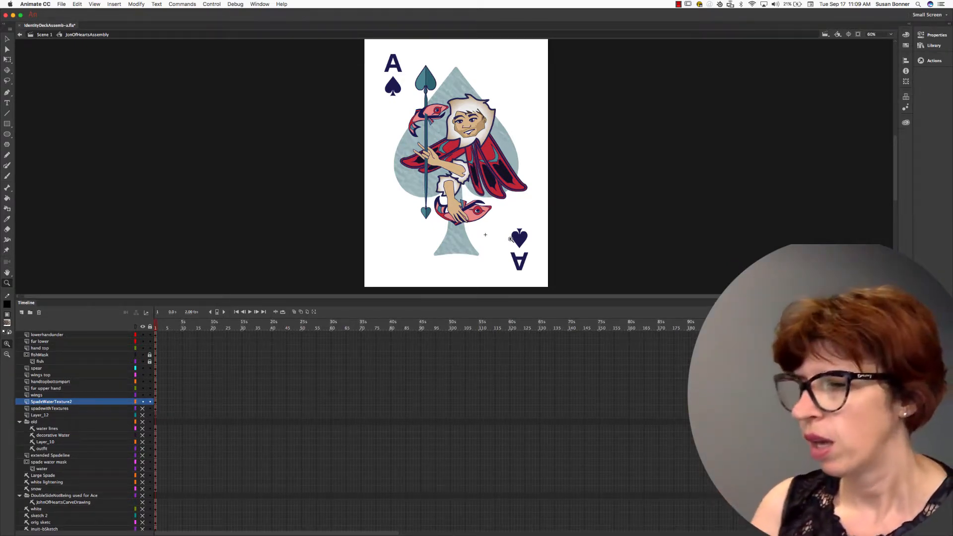
click(155, 402)
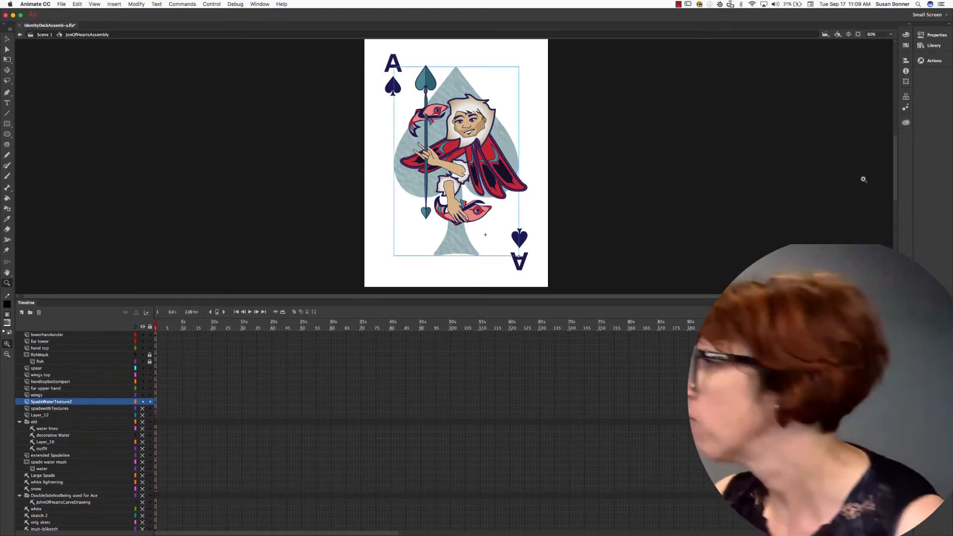
click(932, 34)
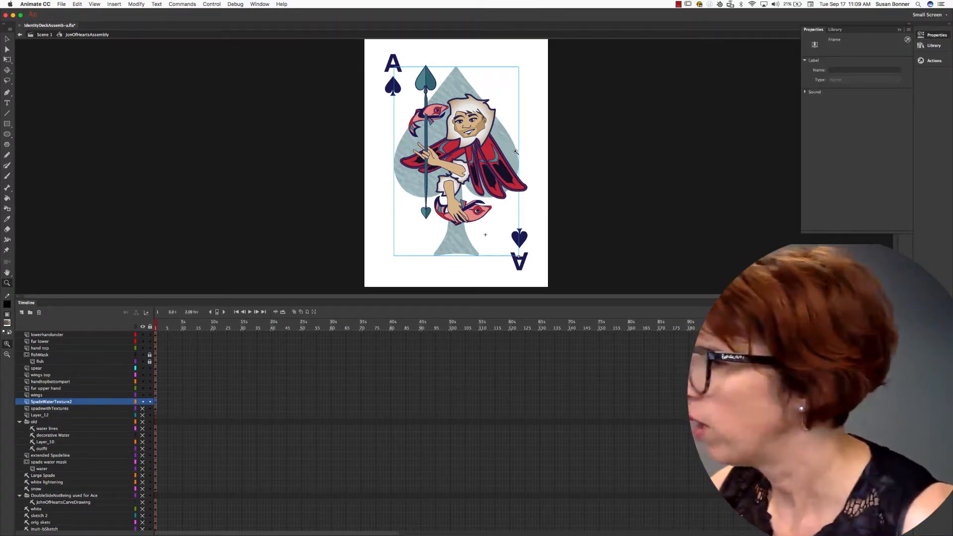
key(v)
click(491, 194)
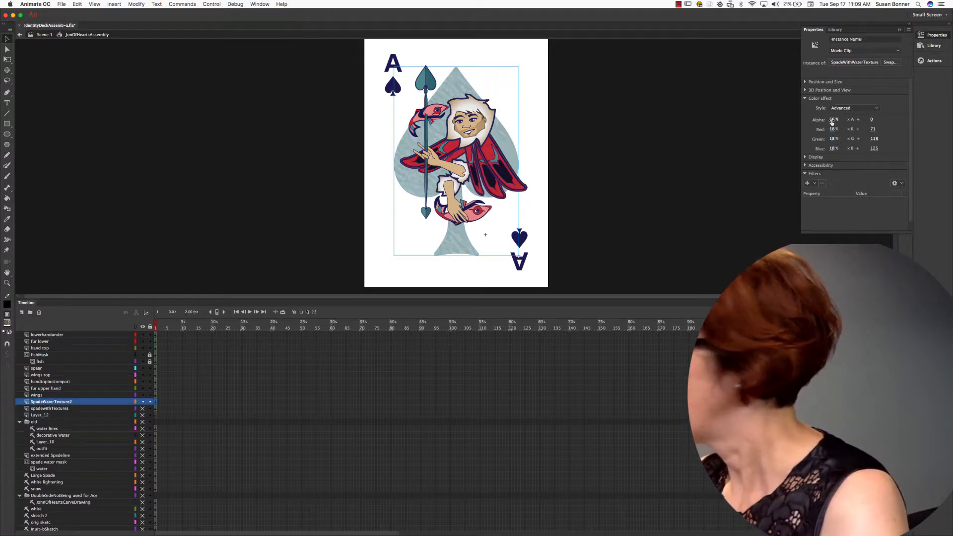
drag(832, 121, 825, 122)
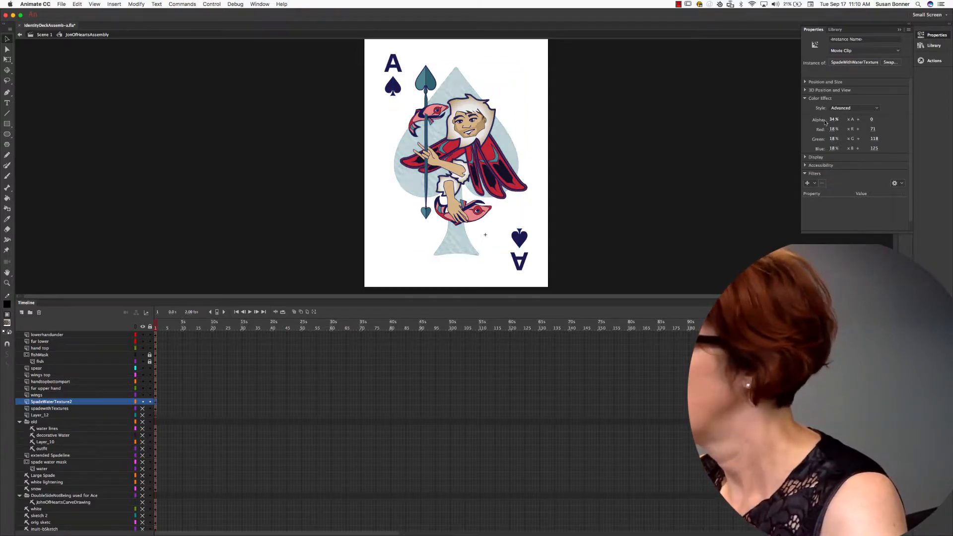
click(561, 217)
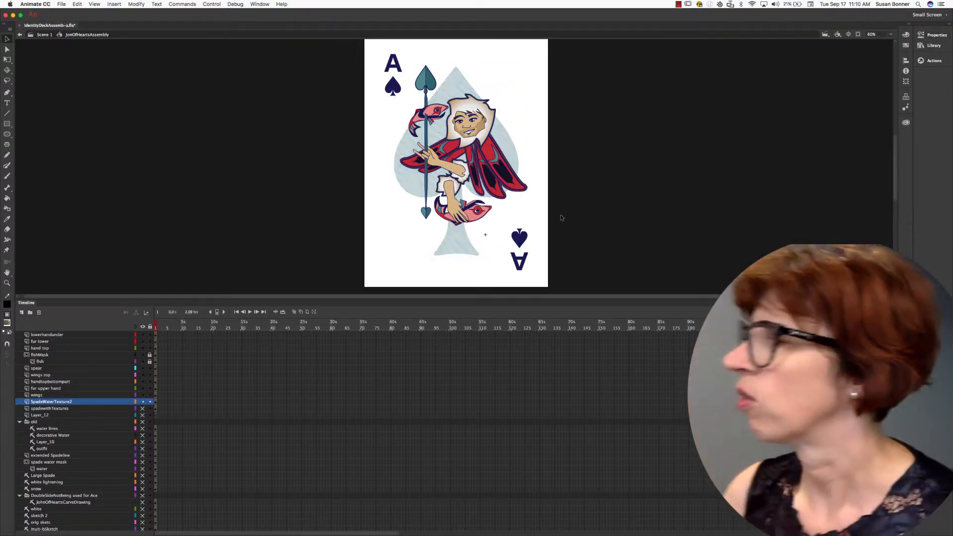